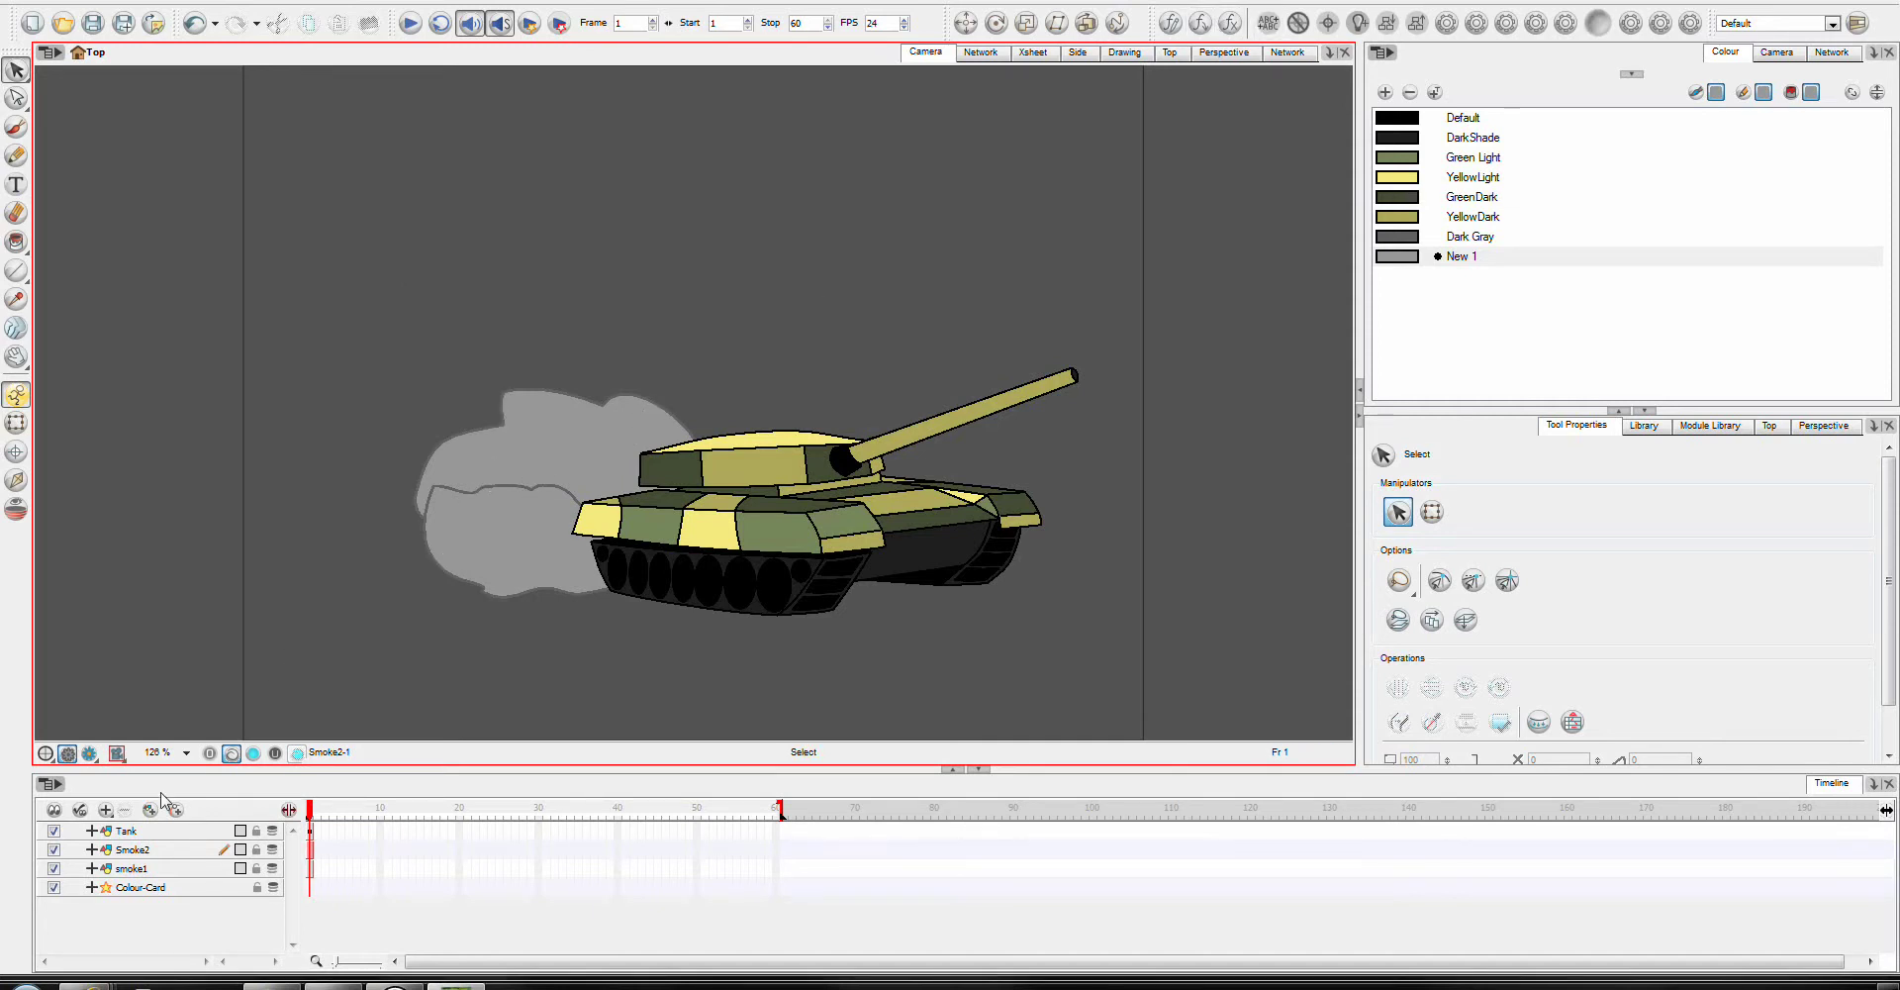
Make the Colour-Card background white (255, 255, 255), then select the Smoke2 and smoke1 drawings.
double_click(107, 888)
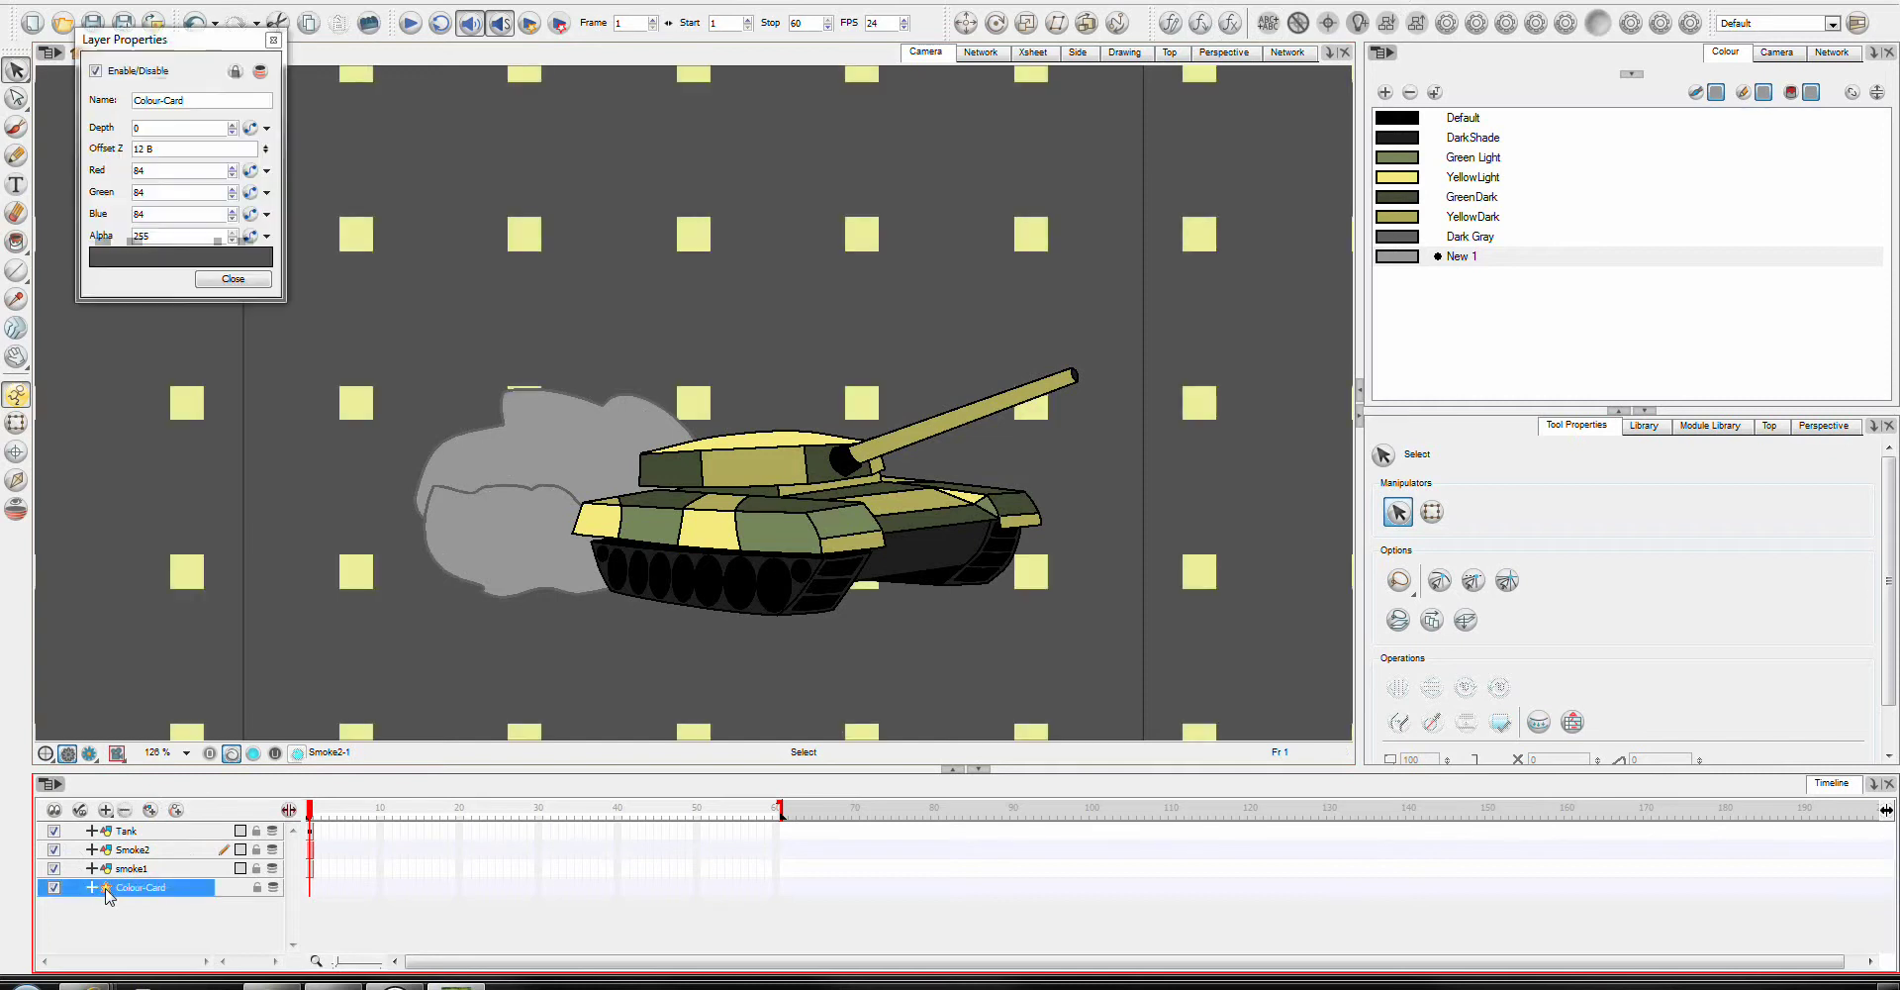
click(198, 259)
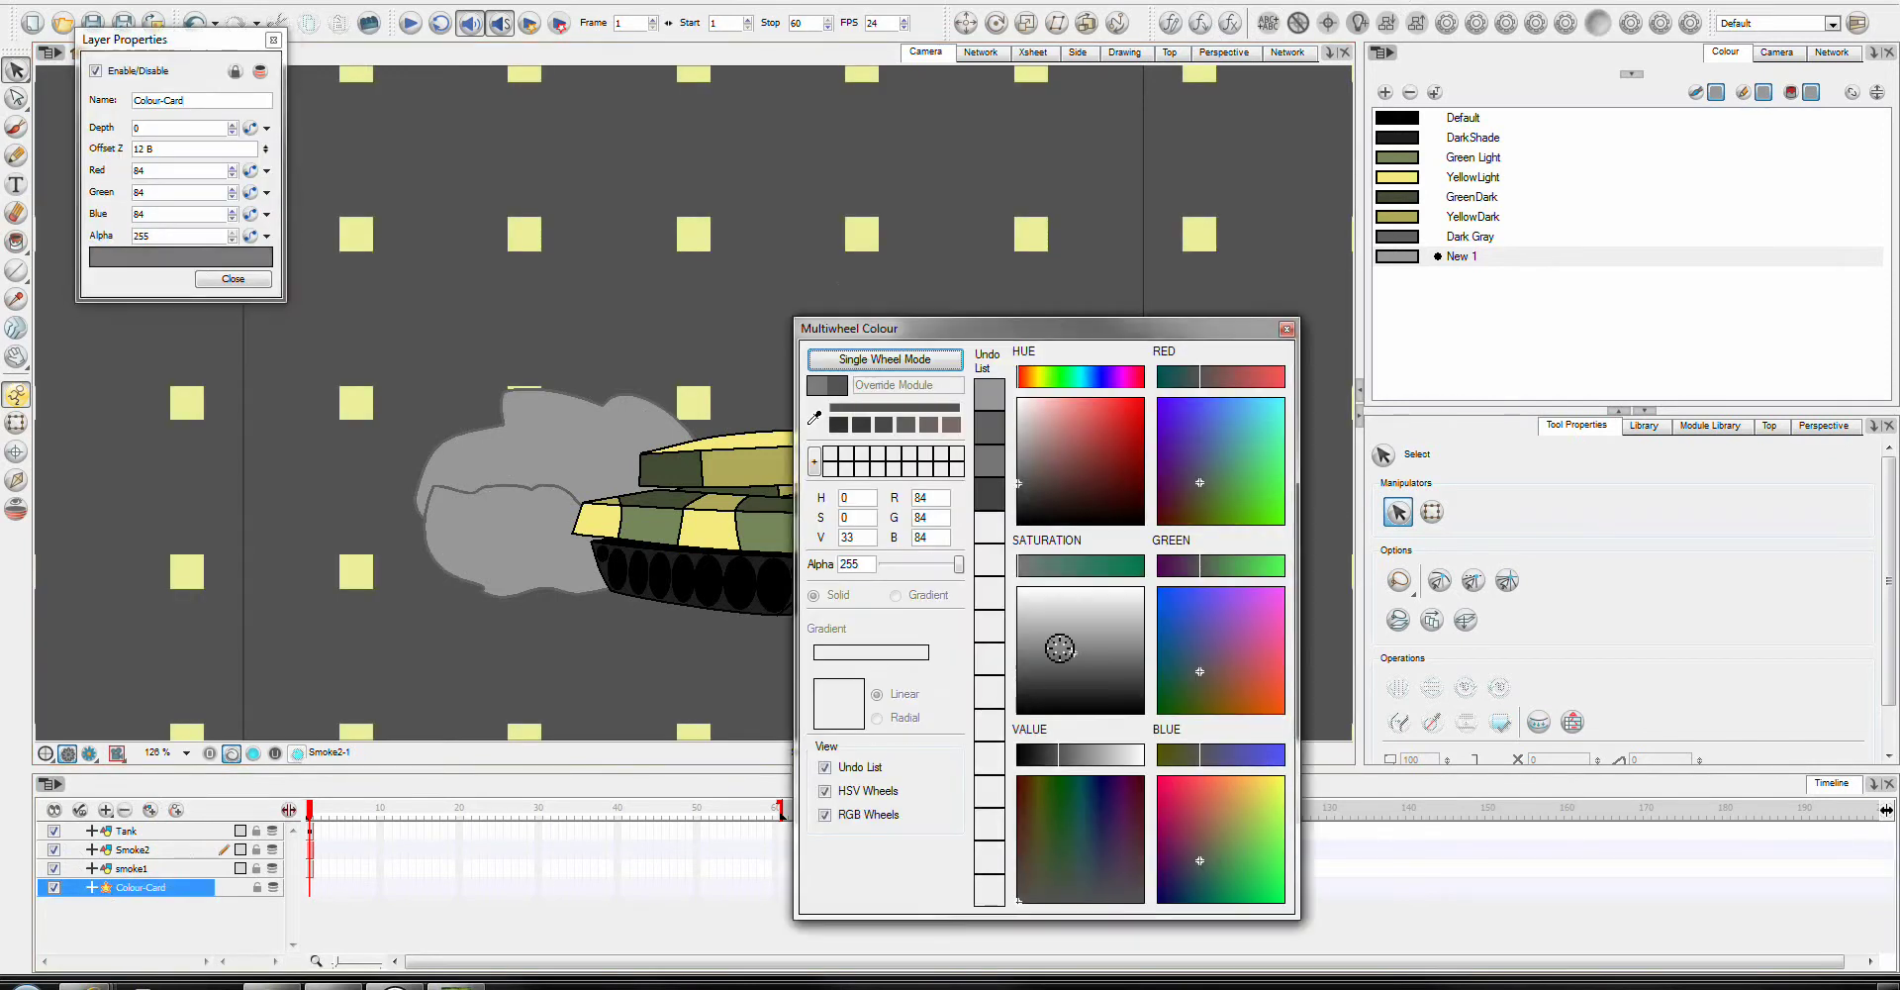
drag(1059, 648, 1021, 590)
click(1287, 329)
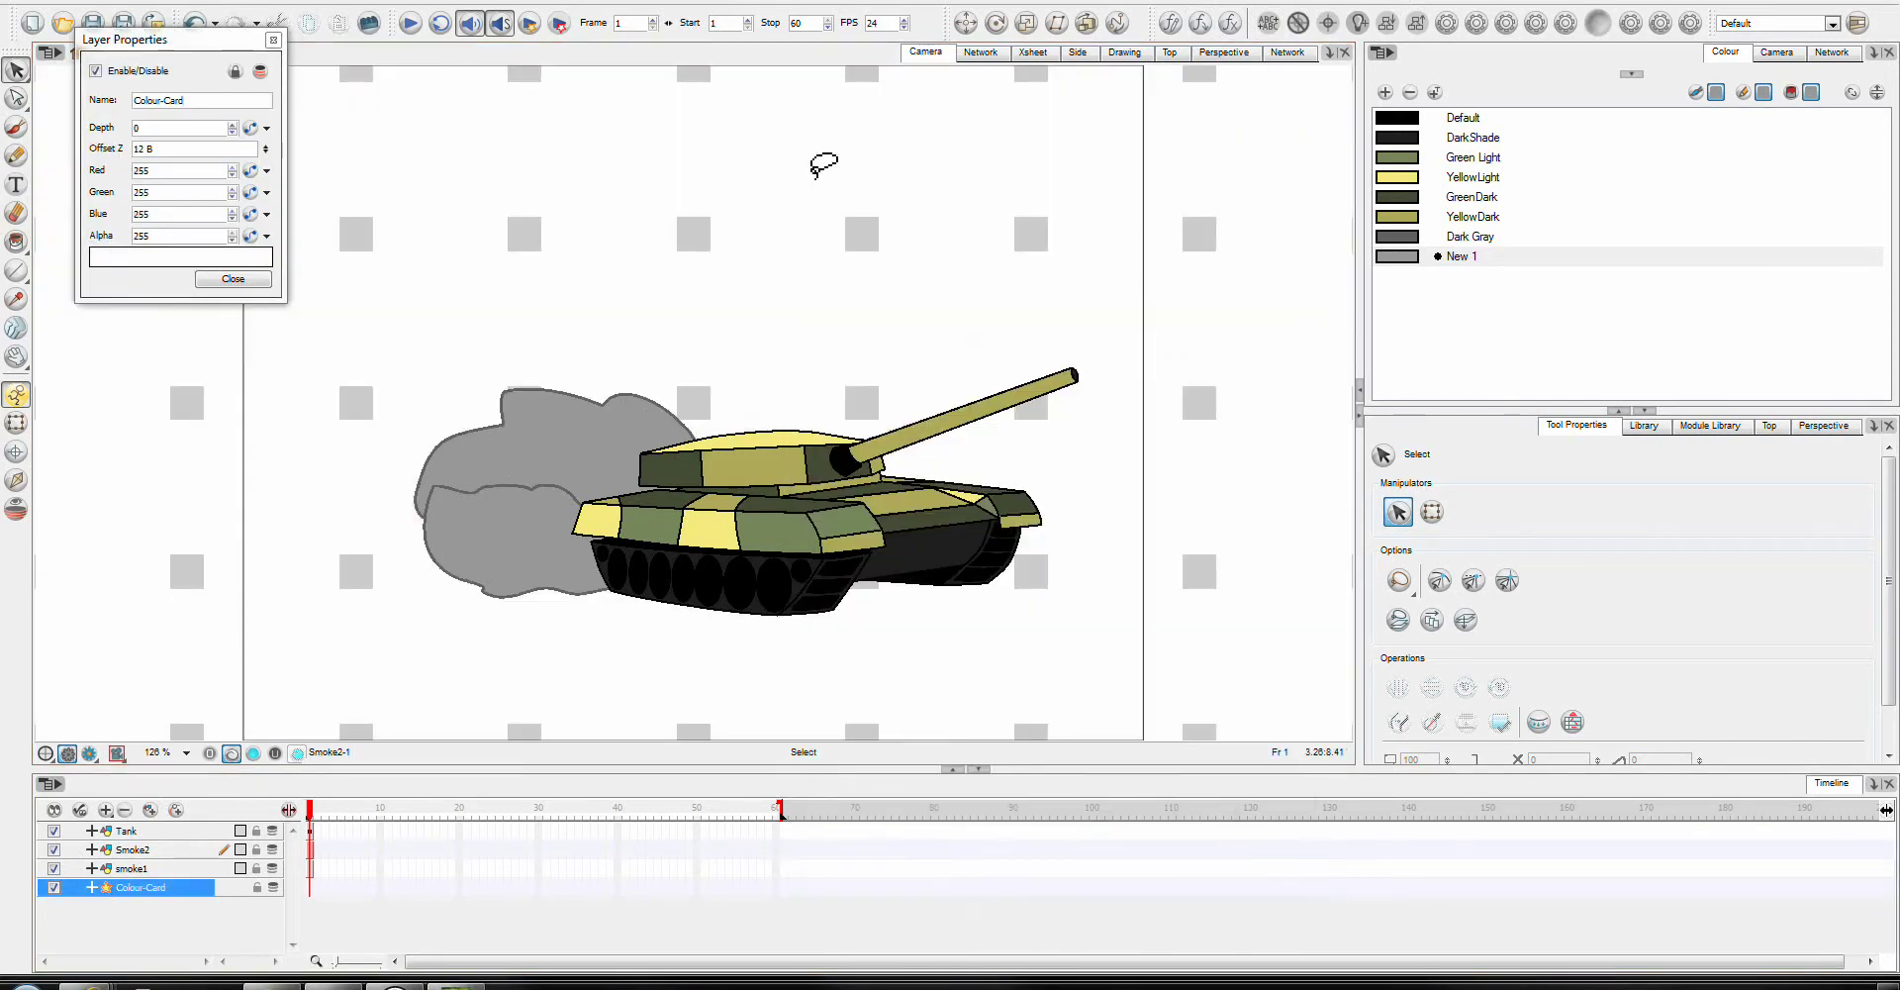
click(228, 280)
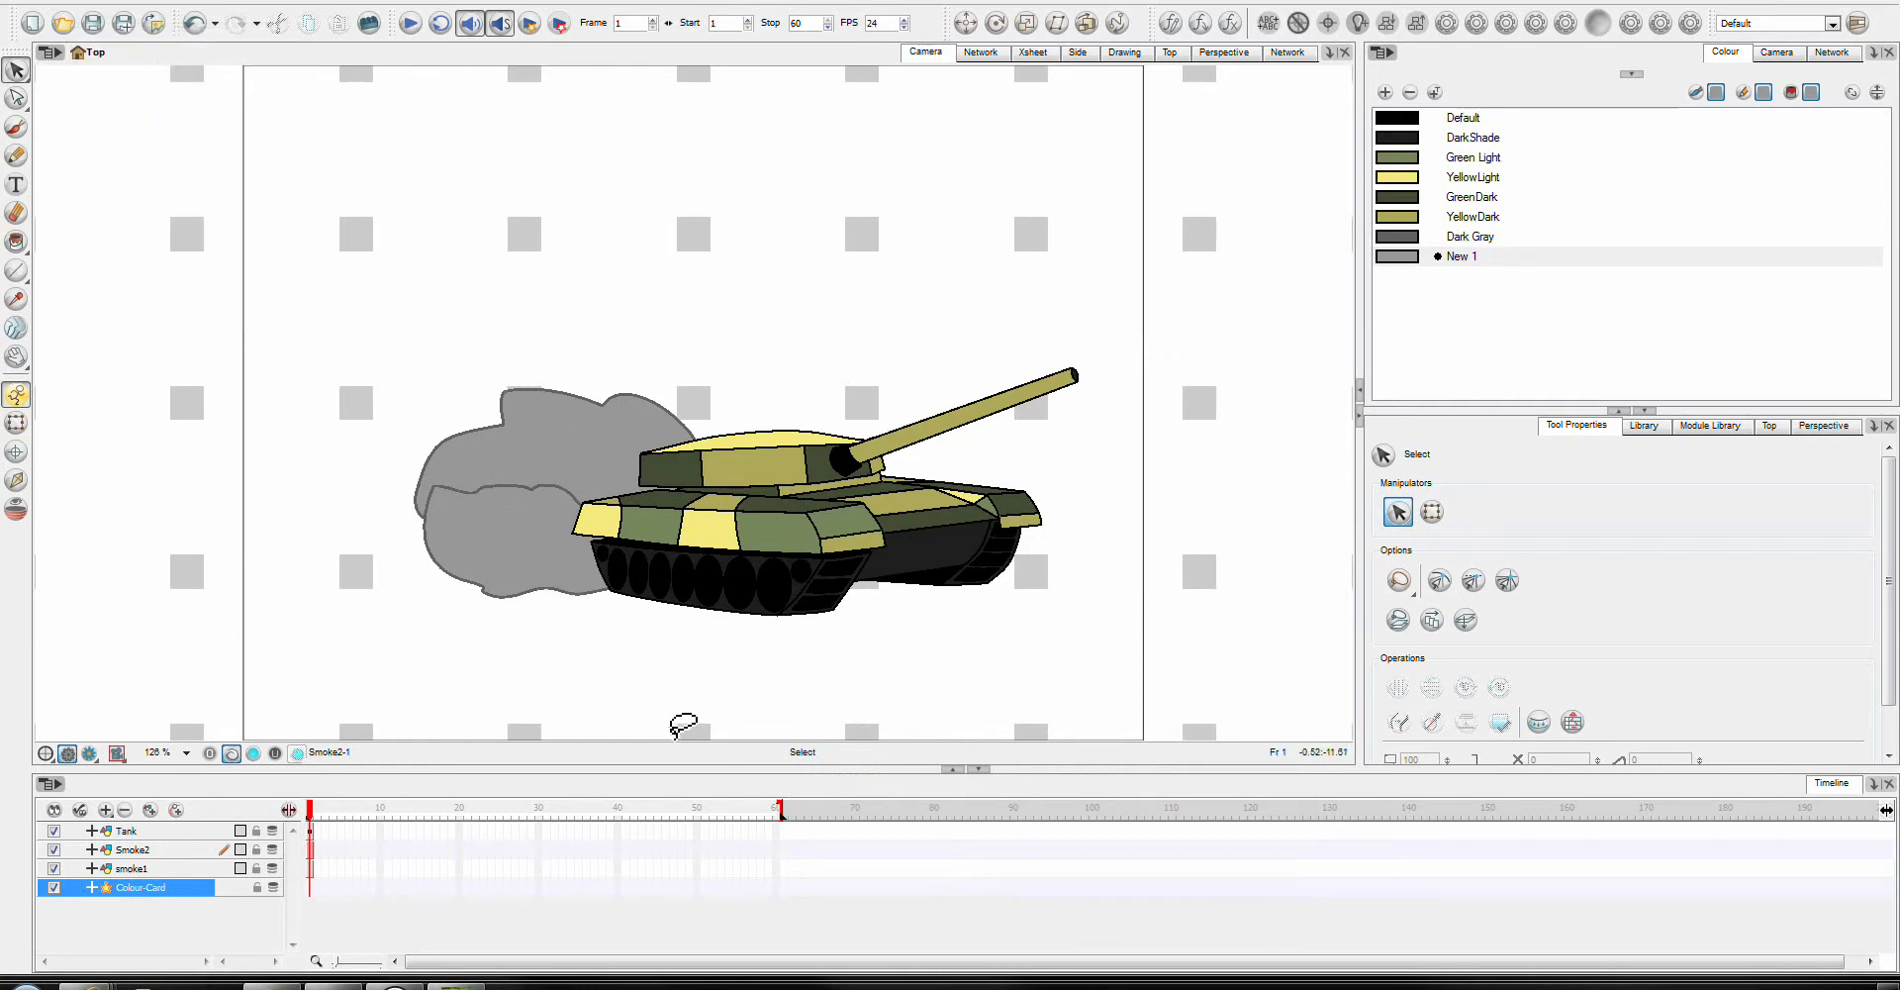
click(465, 500)
click(567, 448)
In the Network view, separate the stacked nodes and connect Colour-Card to Composite's leftmost input.
click(867, 306)
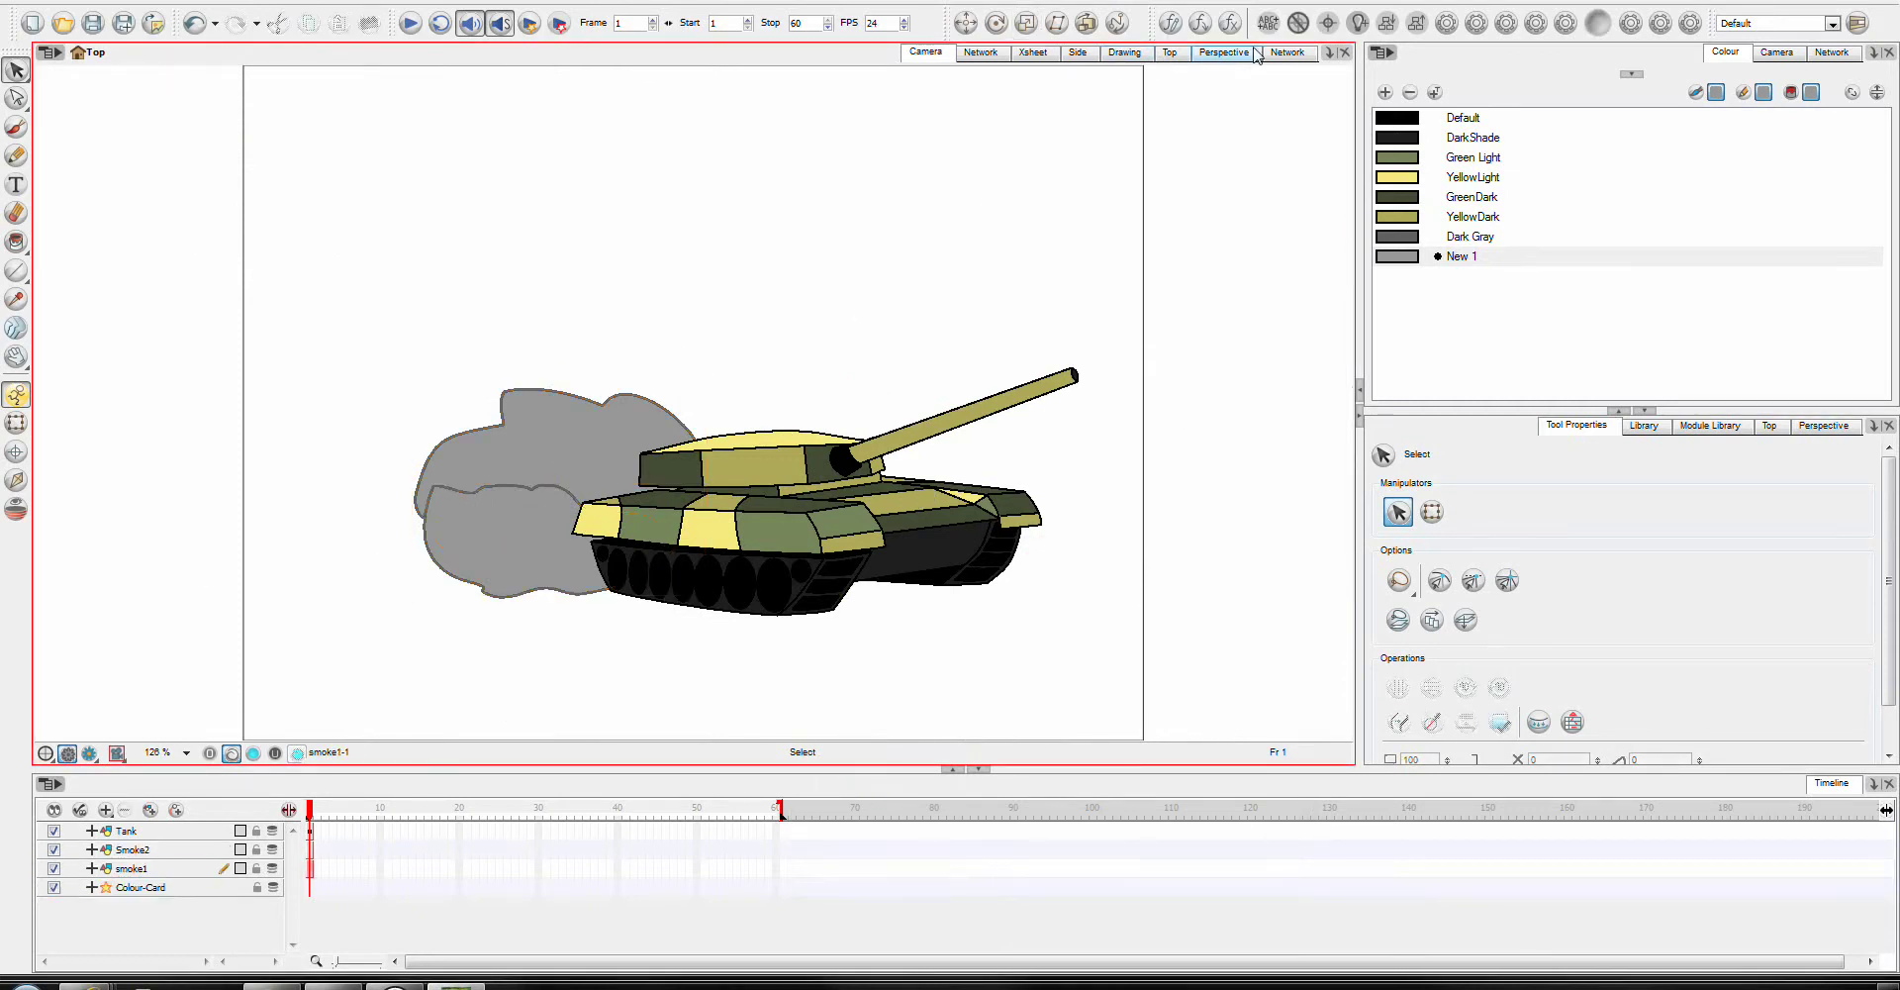
click(1287, 52)
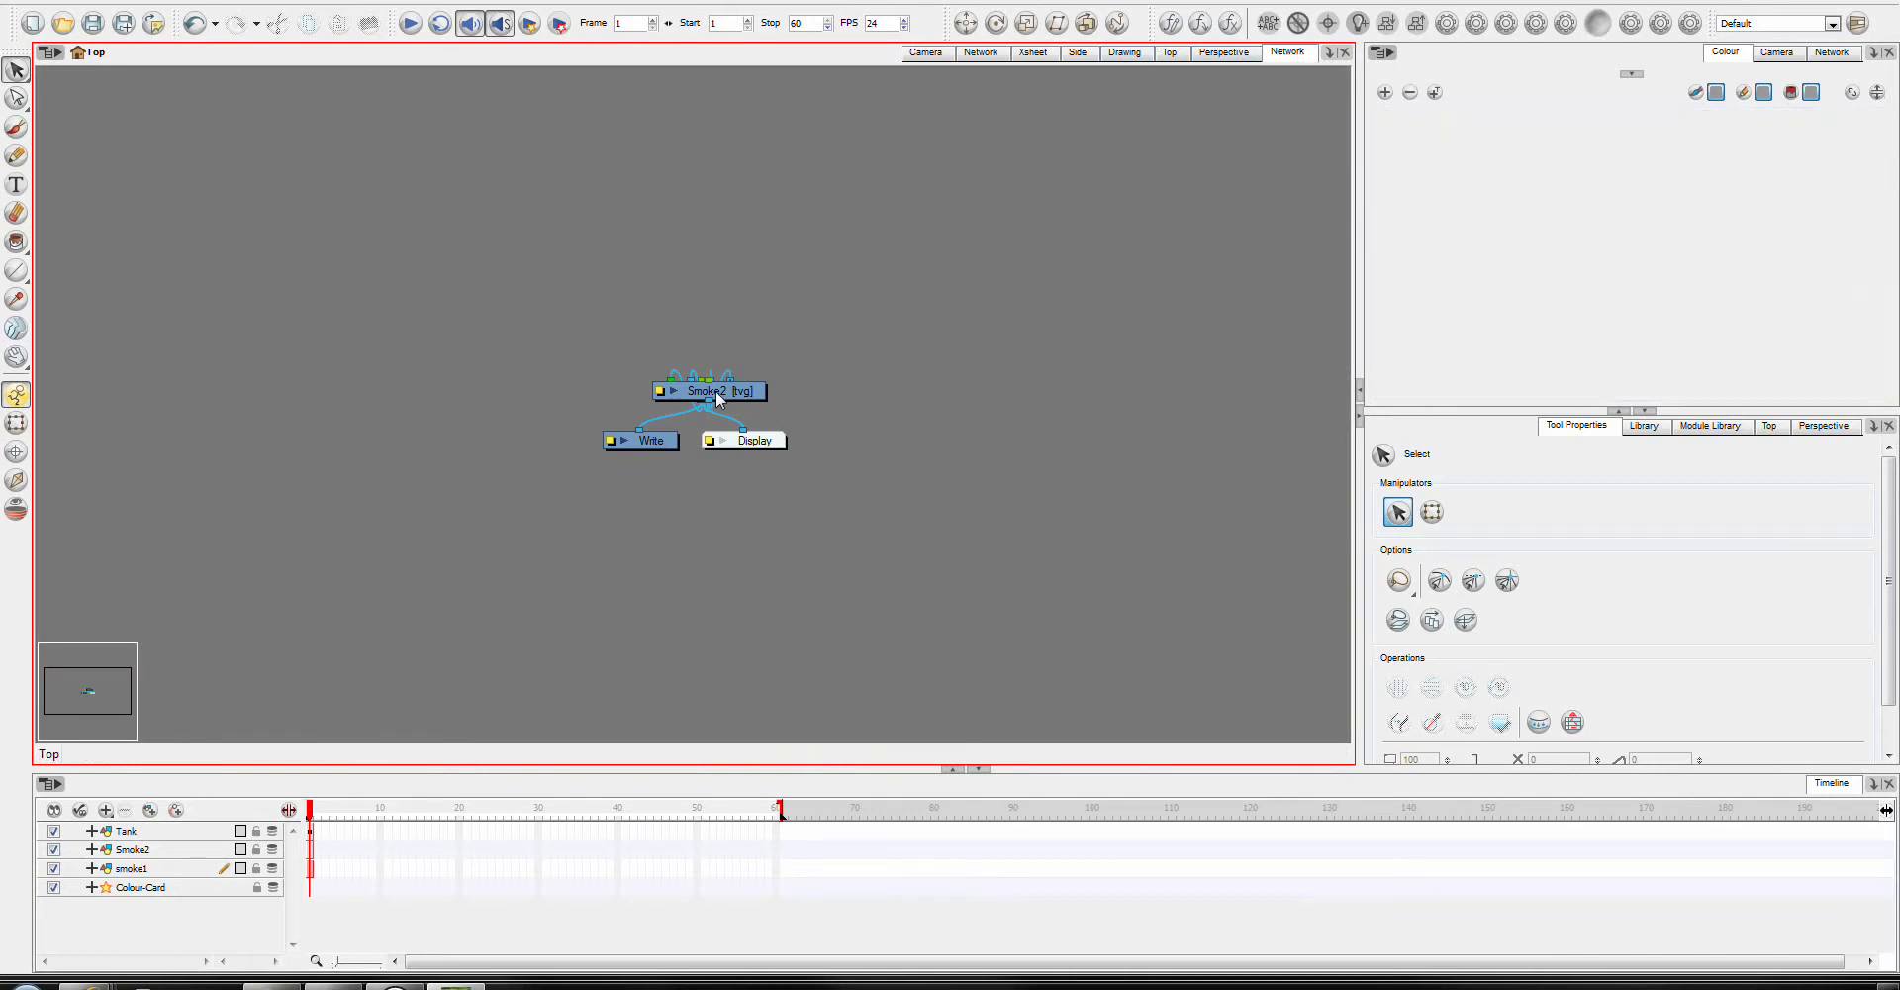
drag(718, 396, 749, 279)
click(719, 392)
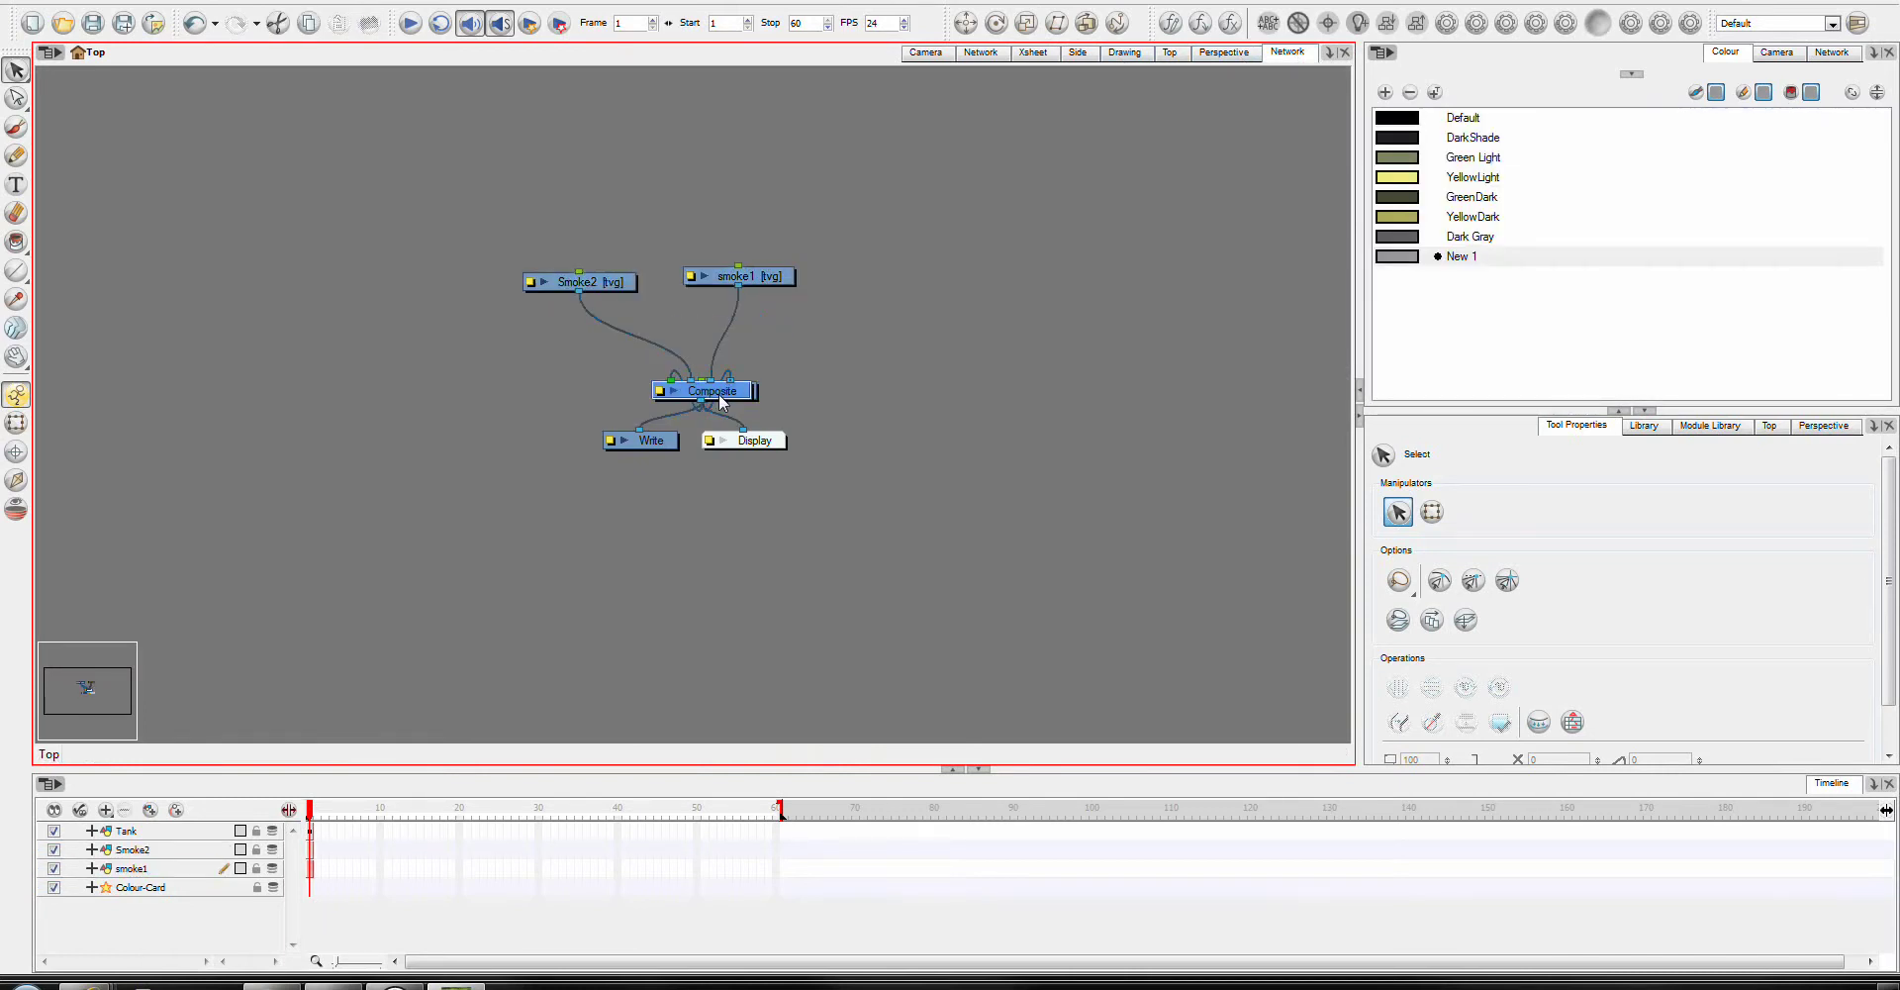
drag(718, 394, 912, 290)
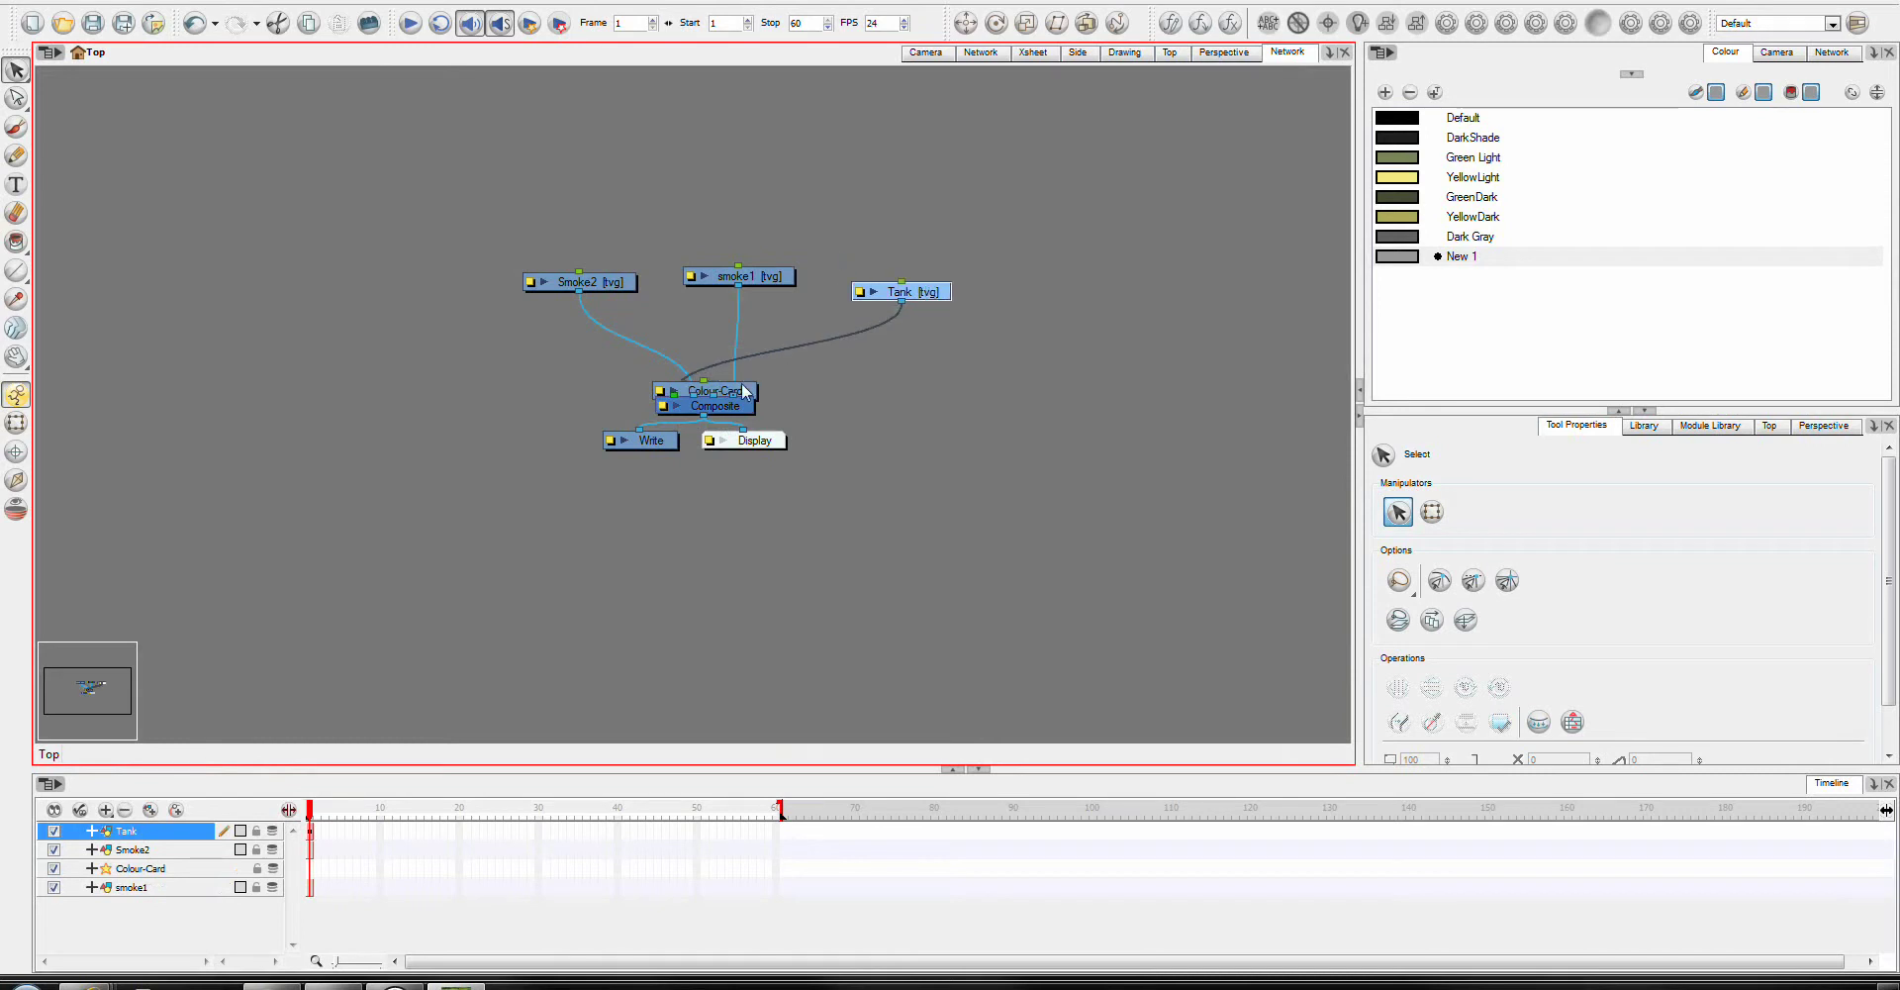
drag(744, 391, 391, 210)
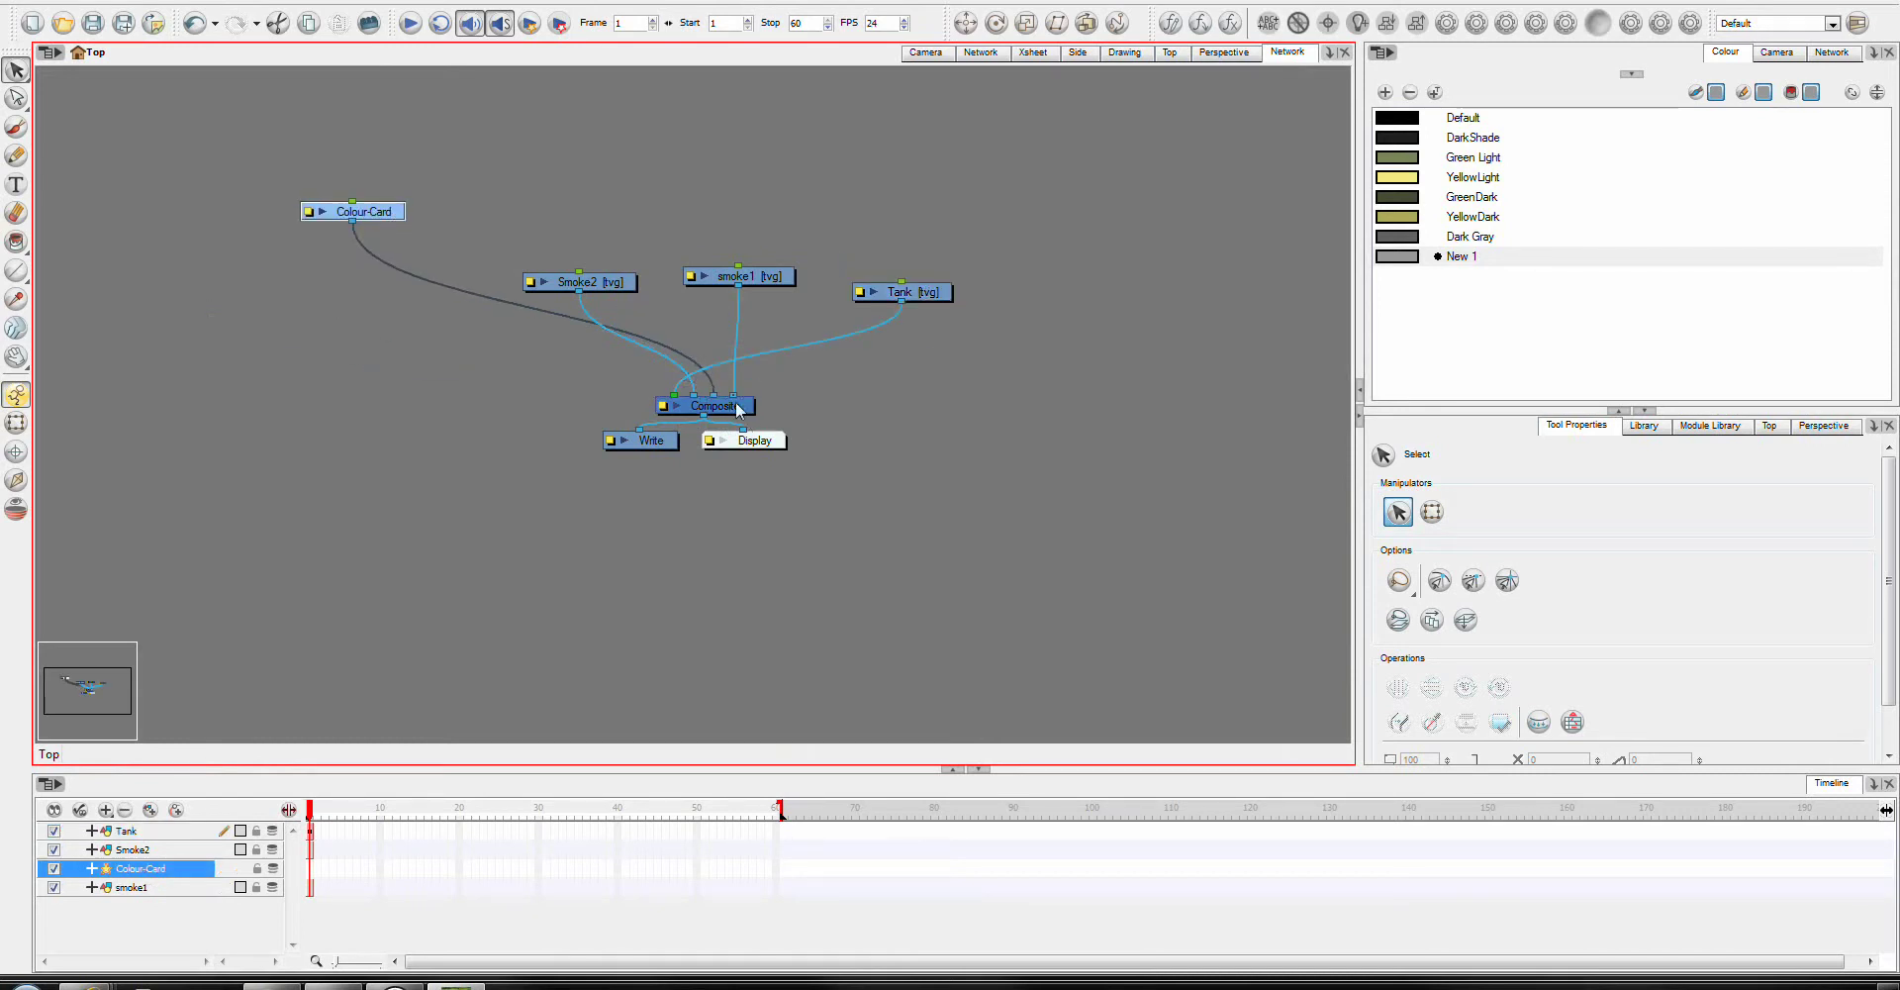
drag(717, 395, 674, 395)
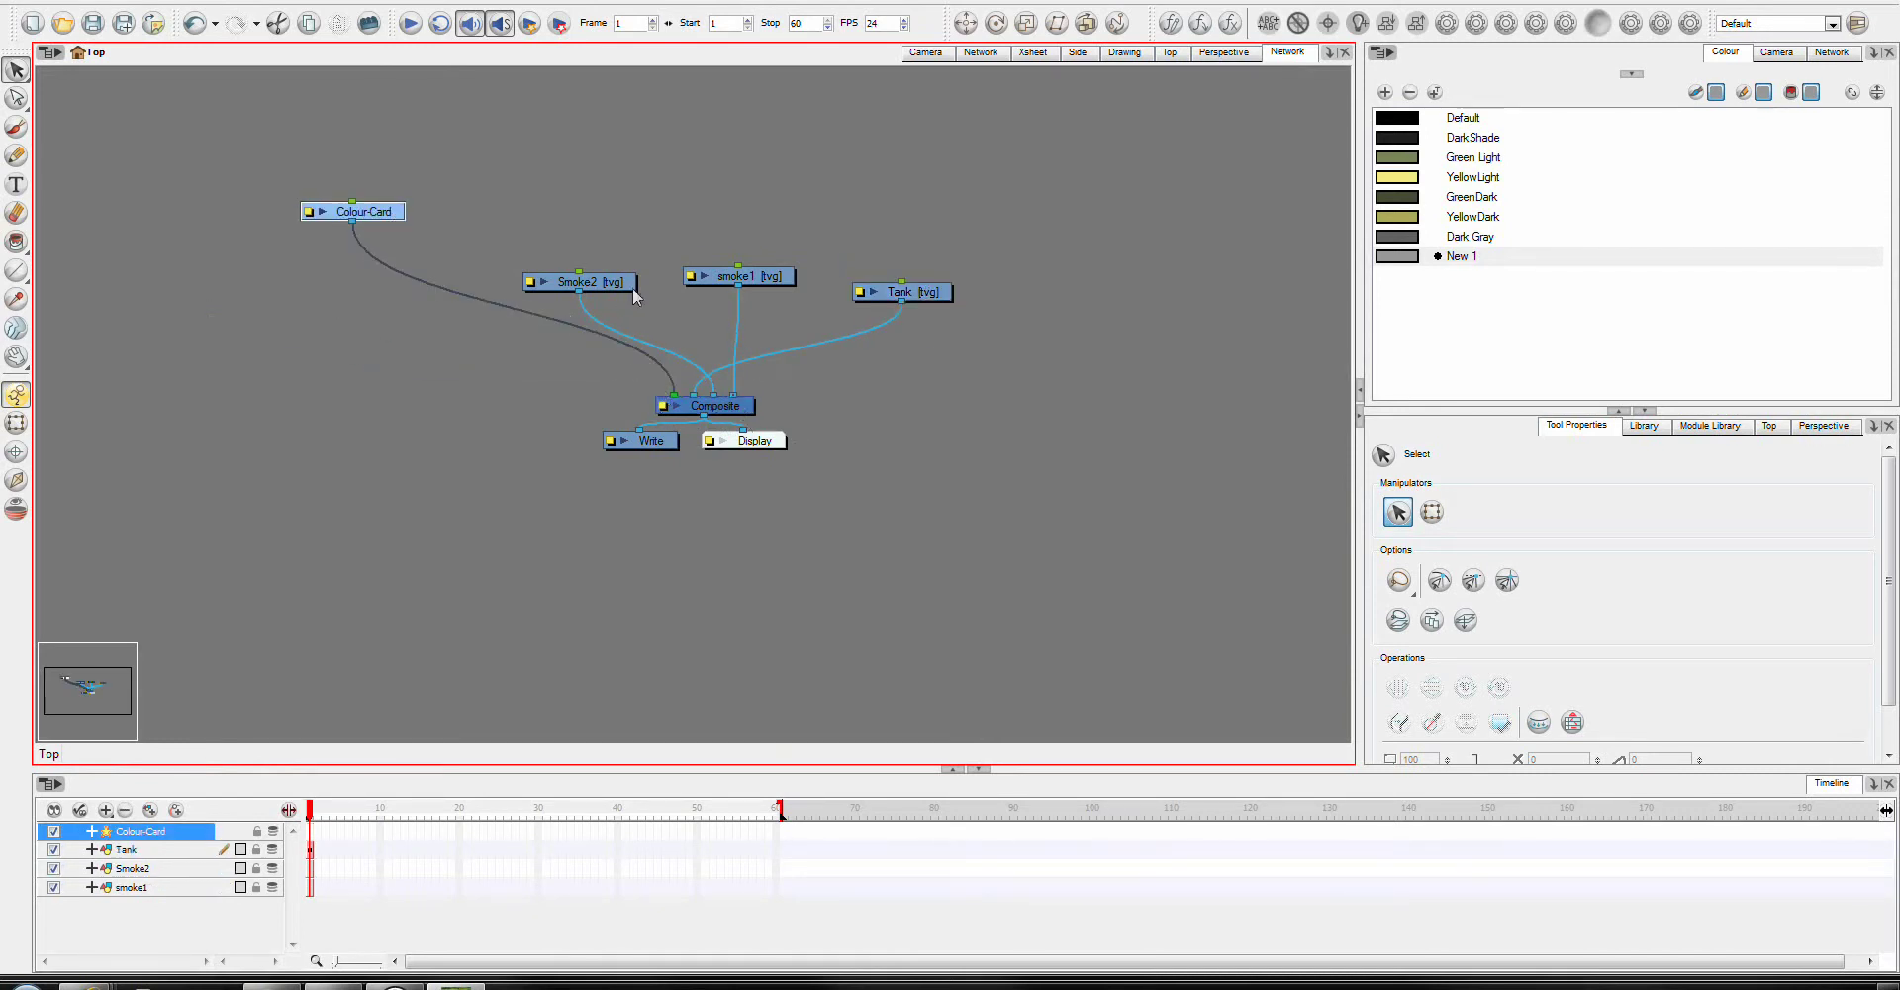
Arrange Tank, Smoke2 and smoke1 in a row above Composite, with Smoke2 in the middle.
drag(627, 281, 656, 169)
drag(761, 282, 764, 198)
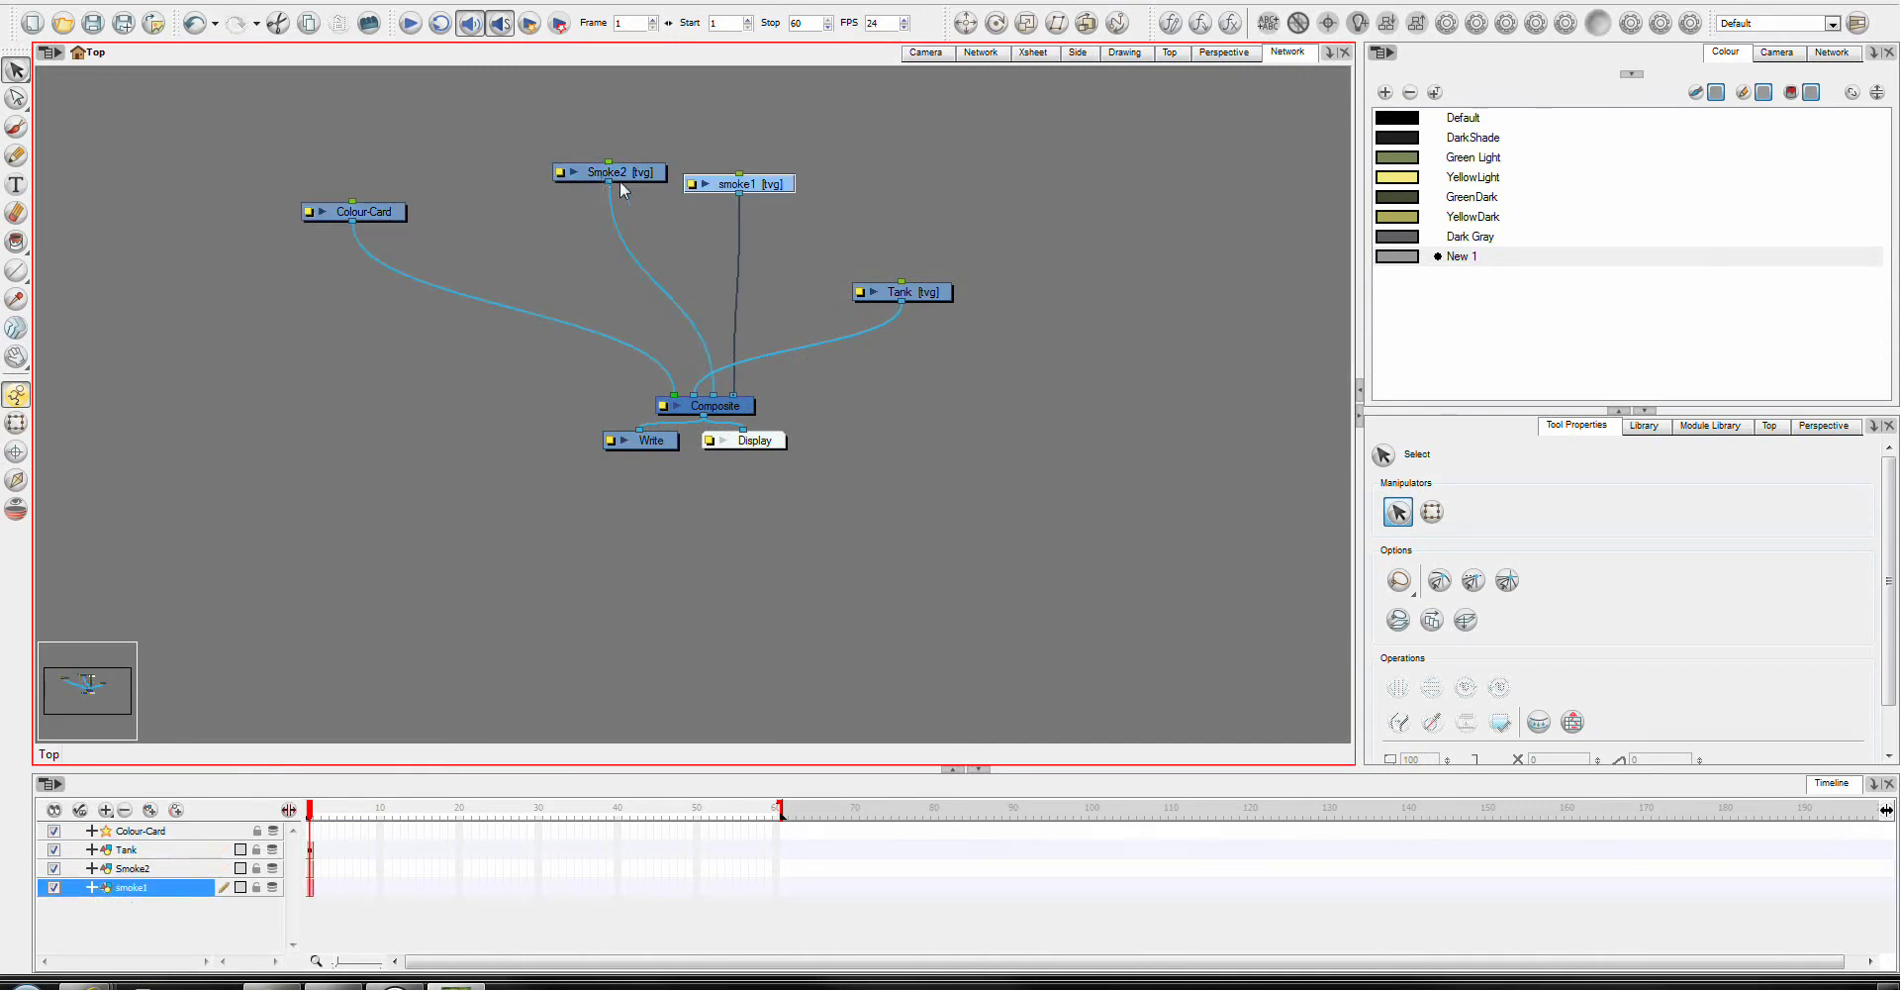
drag(621, 184, 896, 167)
drag(932, 297, 628, 176)
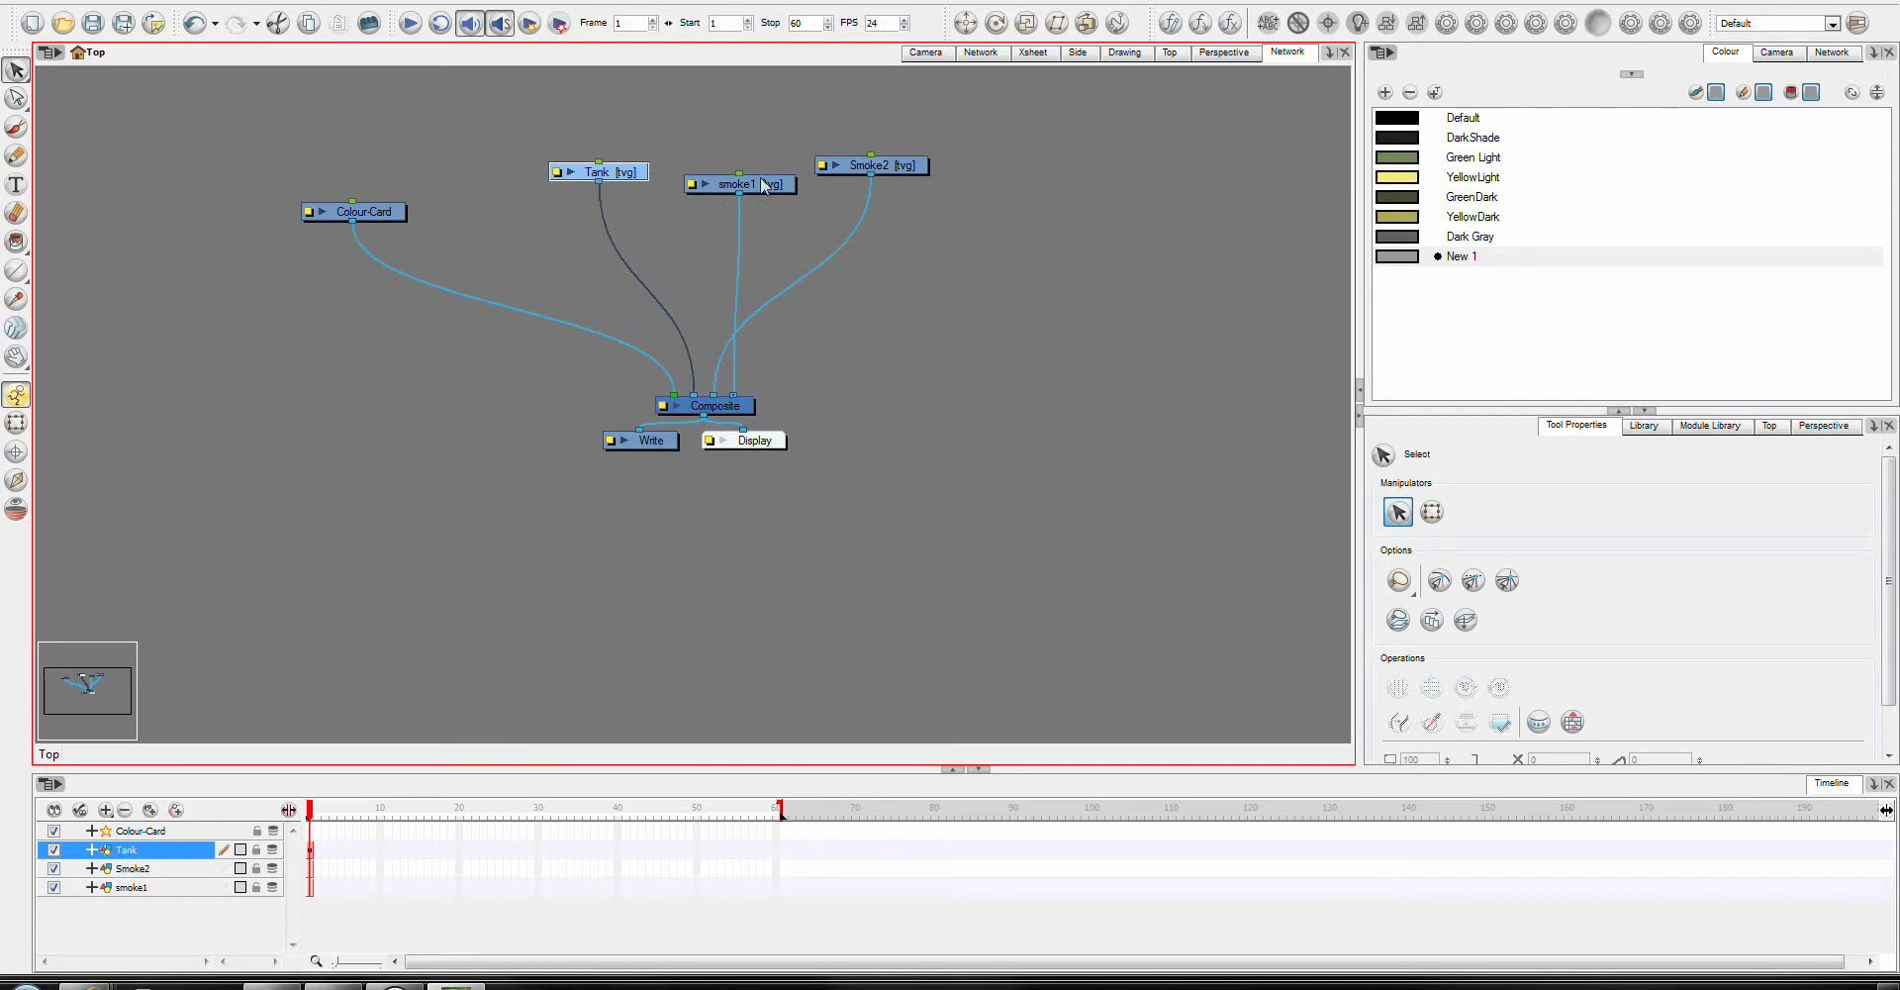
drag(758, 193, 961, 221)
drag(871, 165, 819, 168)
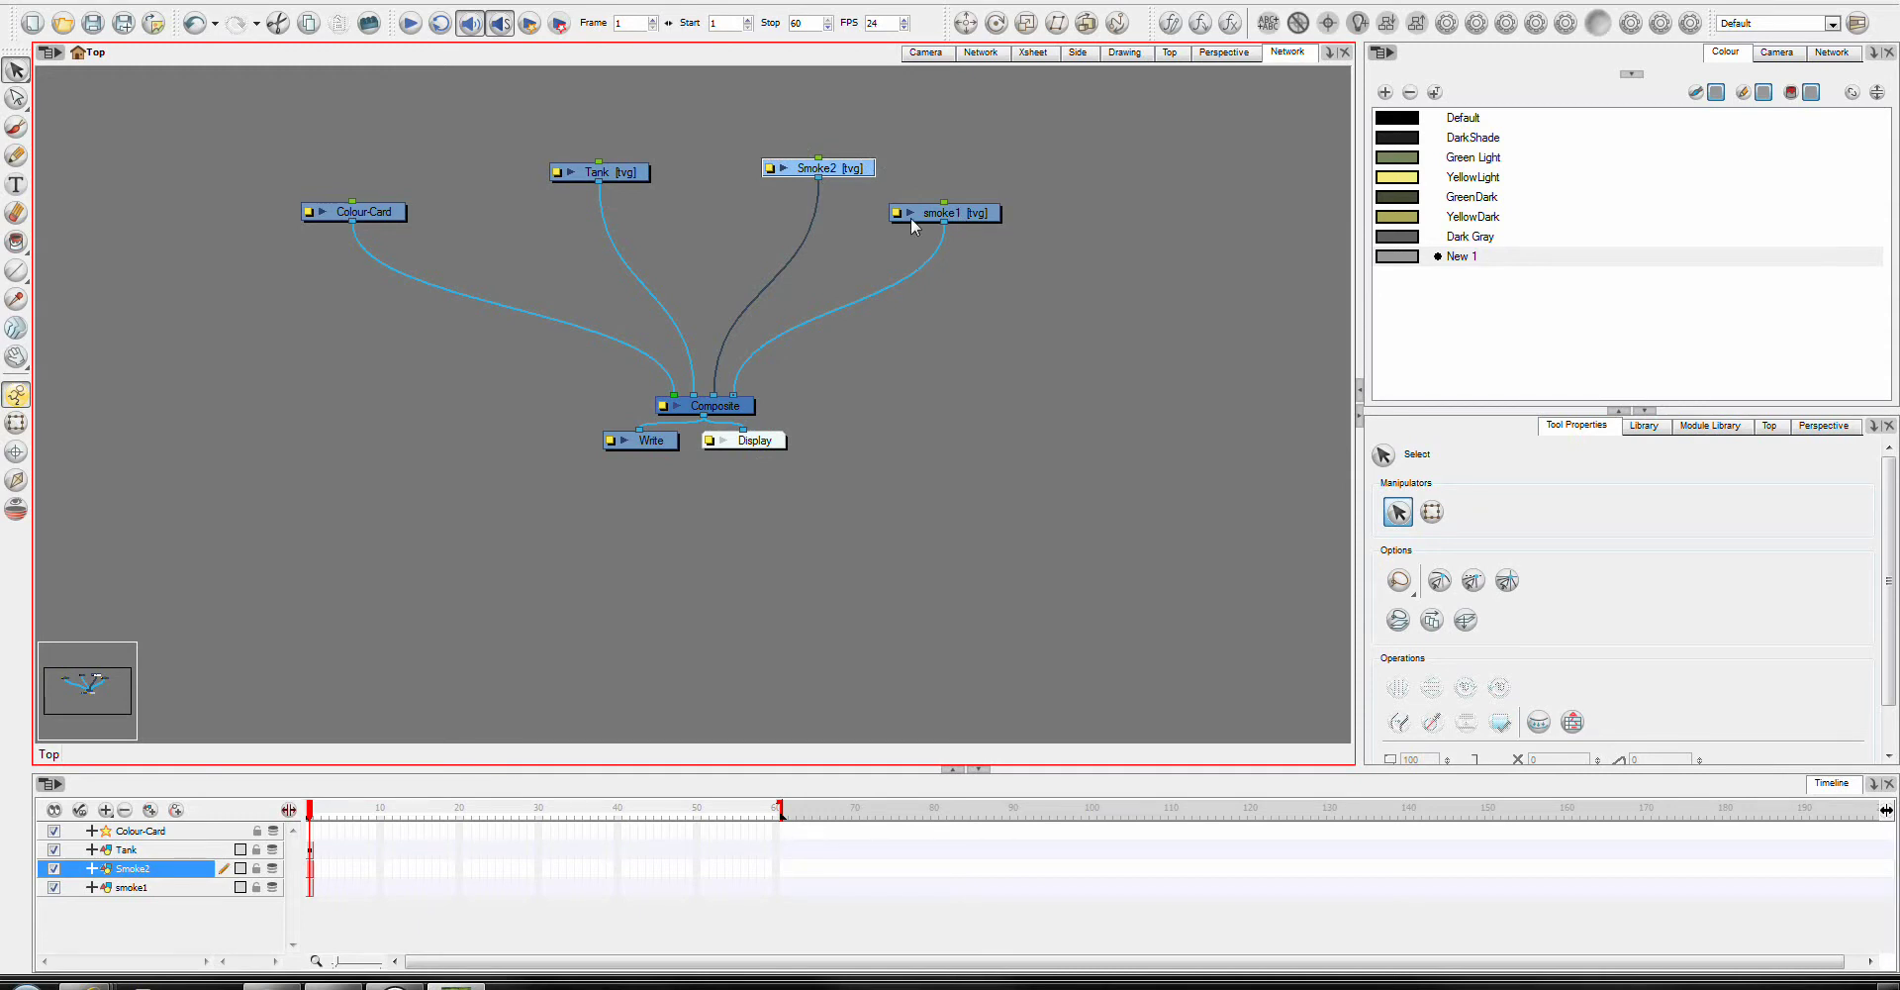
Drop a new Composite node from the Module Library into the network and rename it CompositeSmoke.
click(1710, 425)
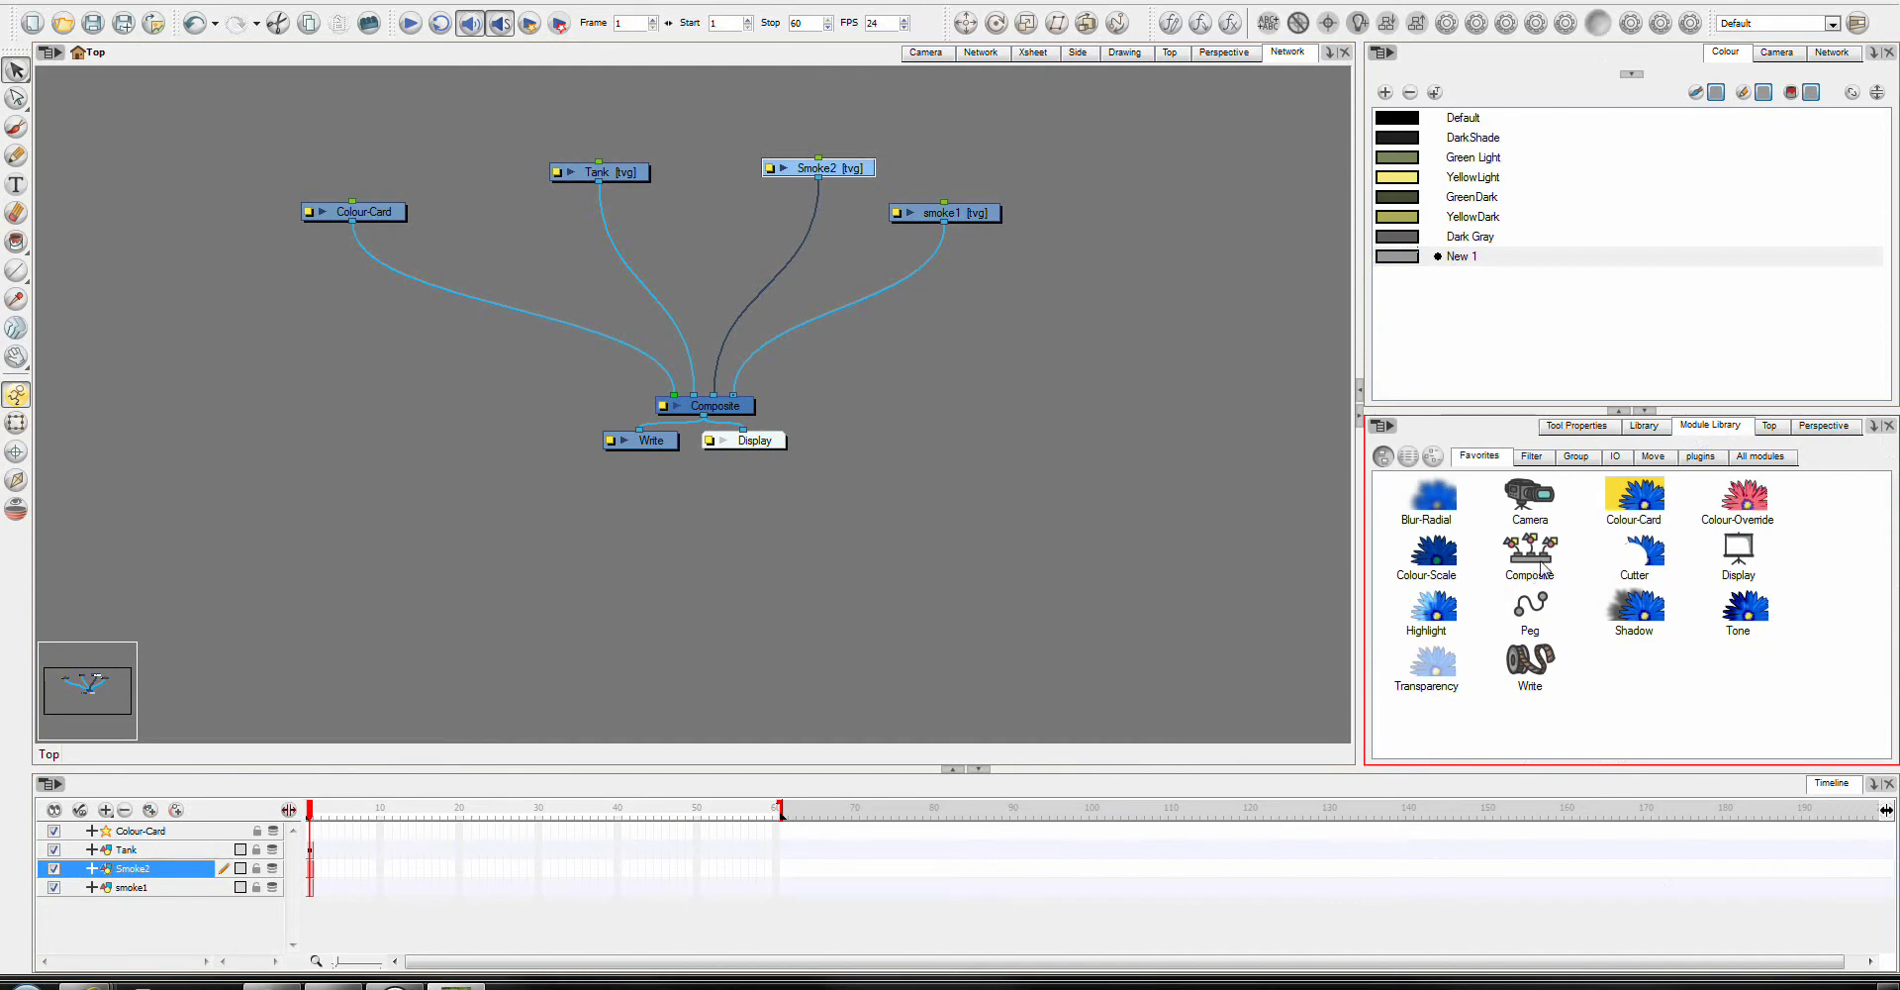
drag(1541, 569, 912, 306)
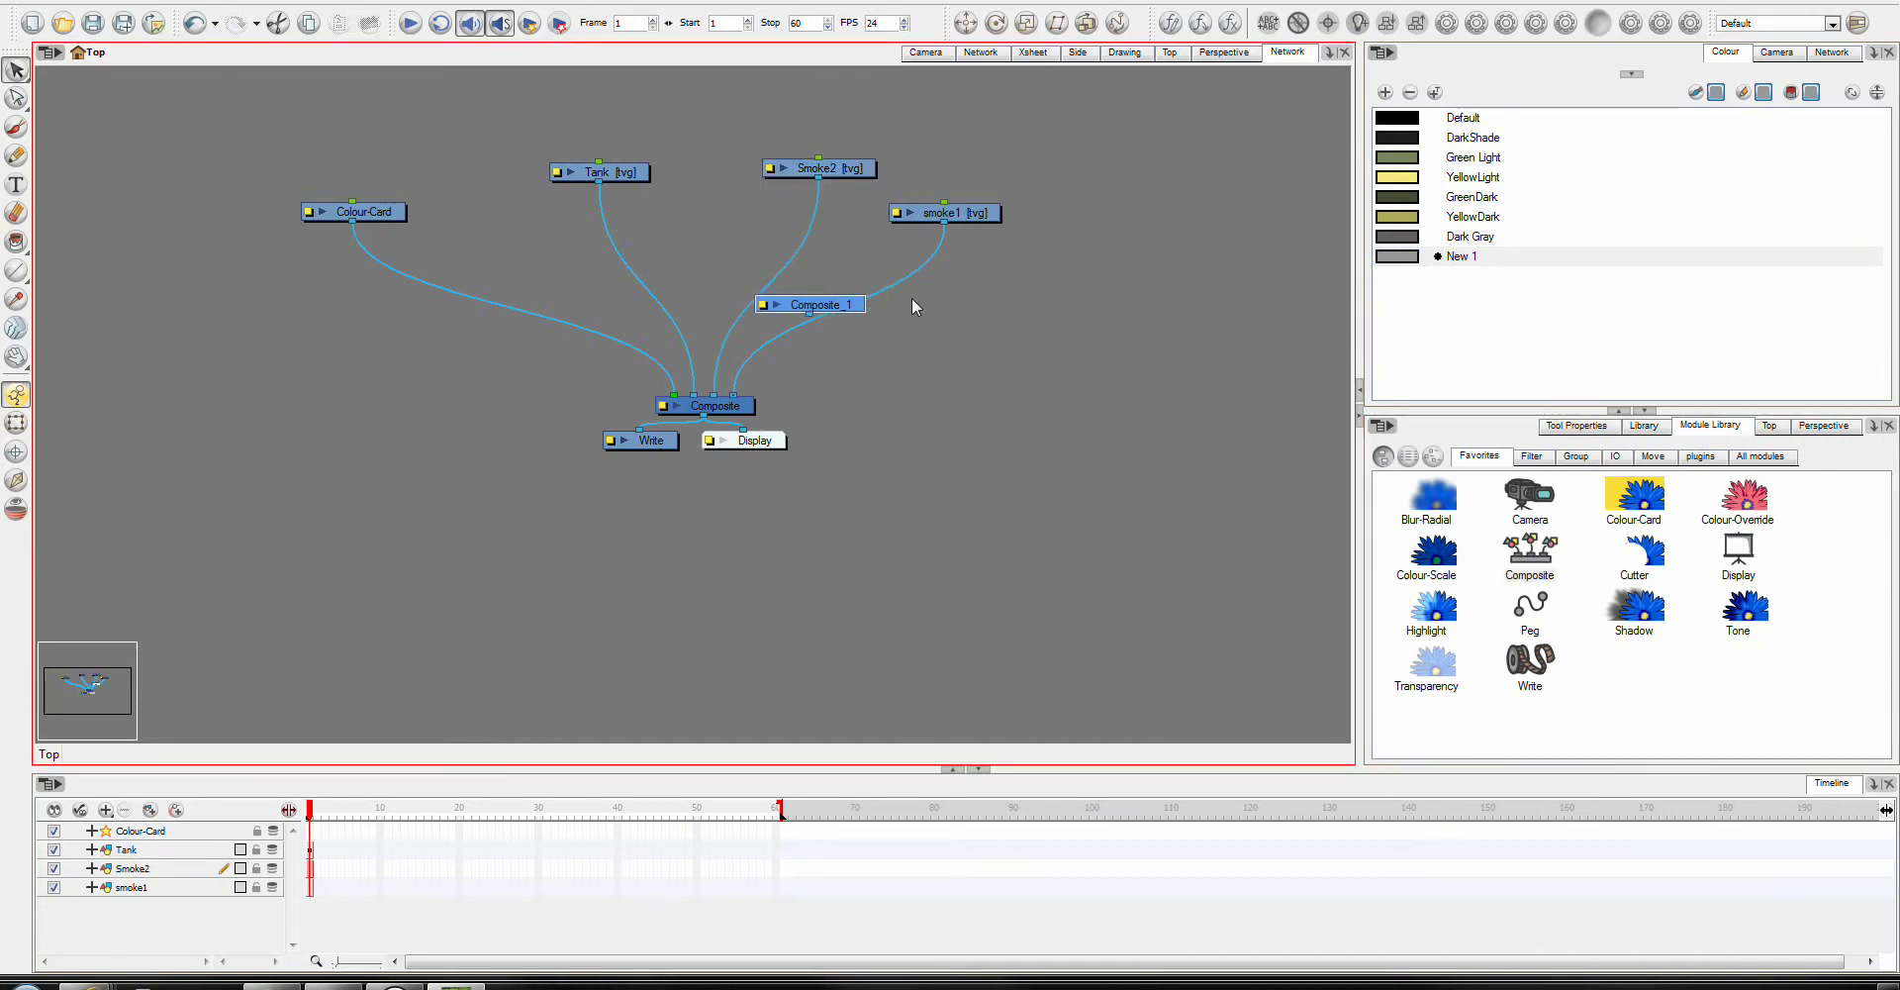
click(763, 305)
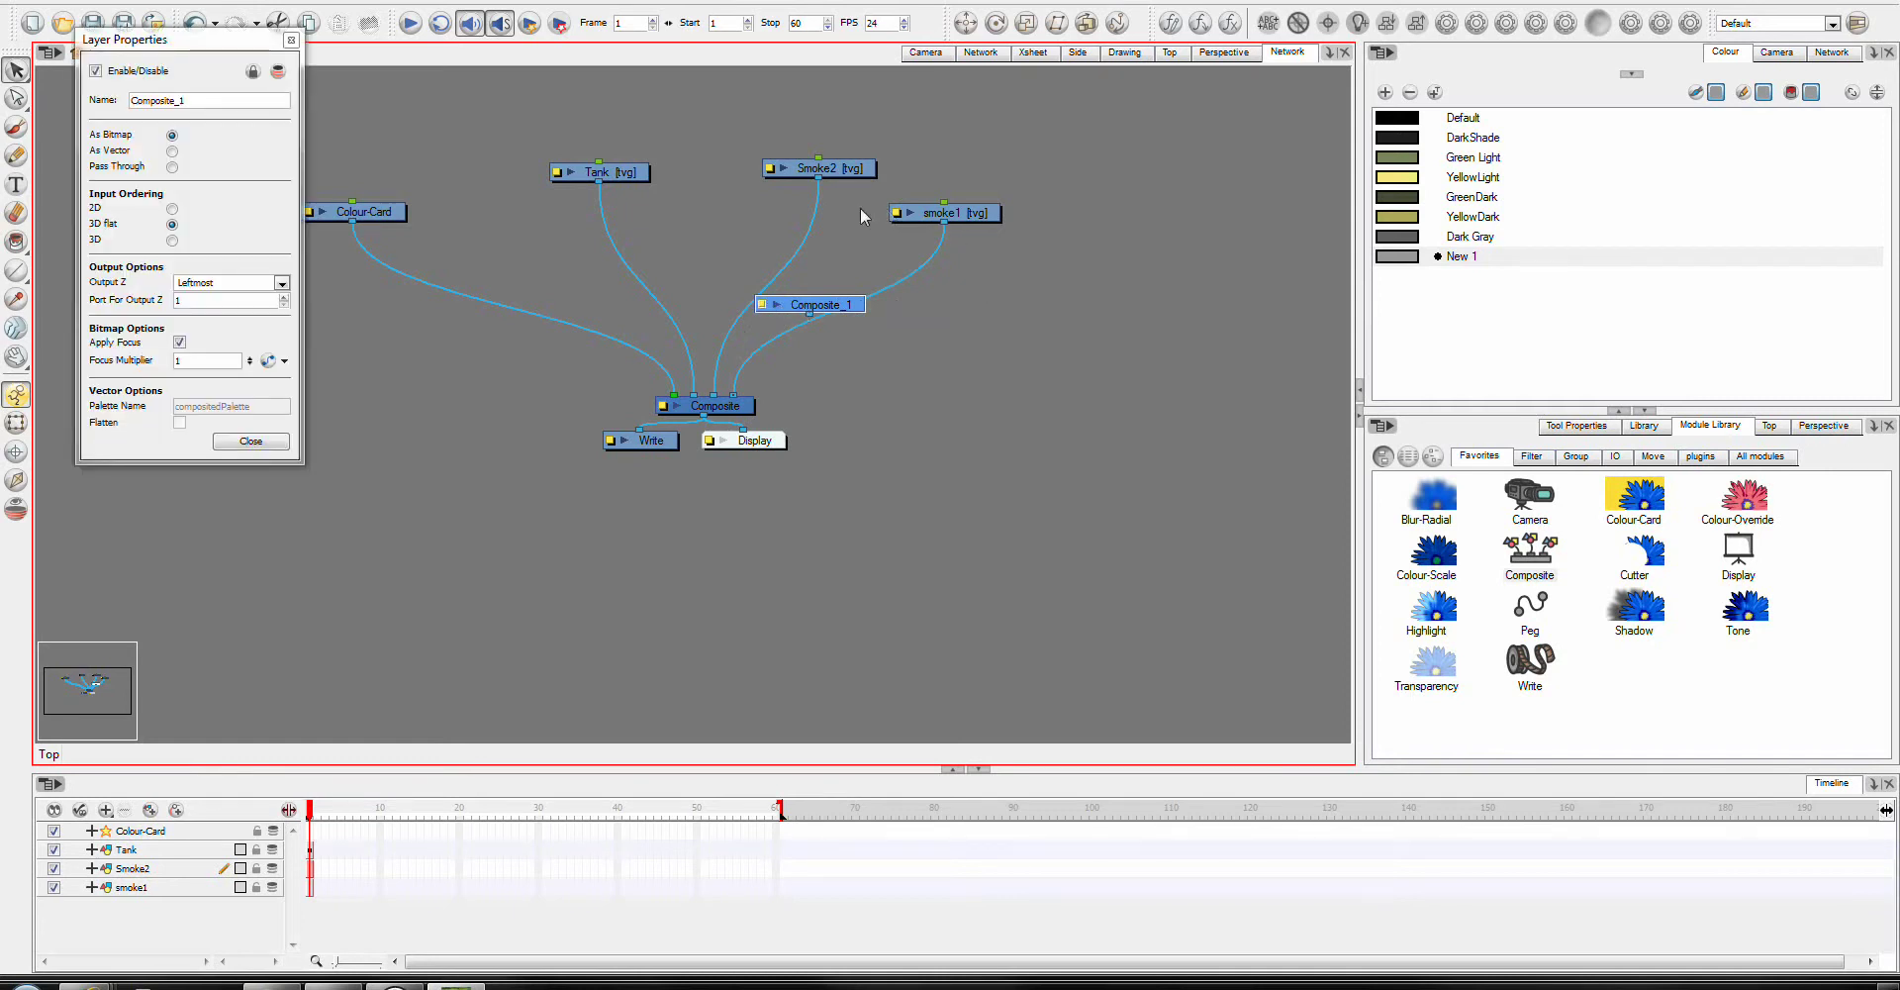
drag(218, 38, 1182, 231)
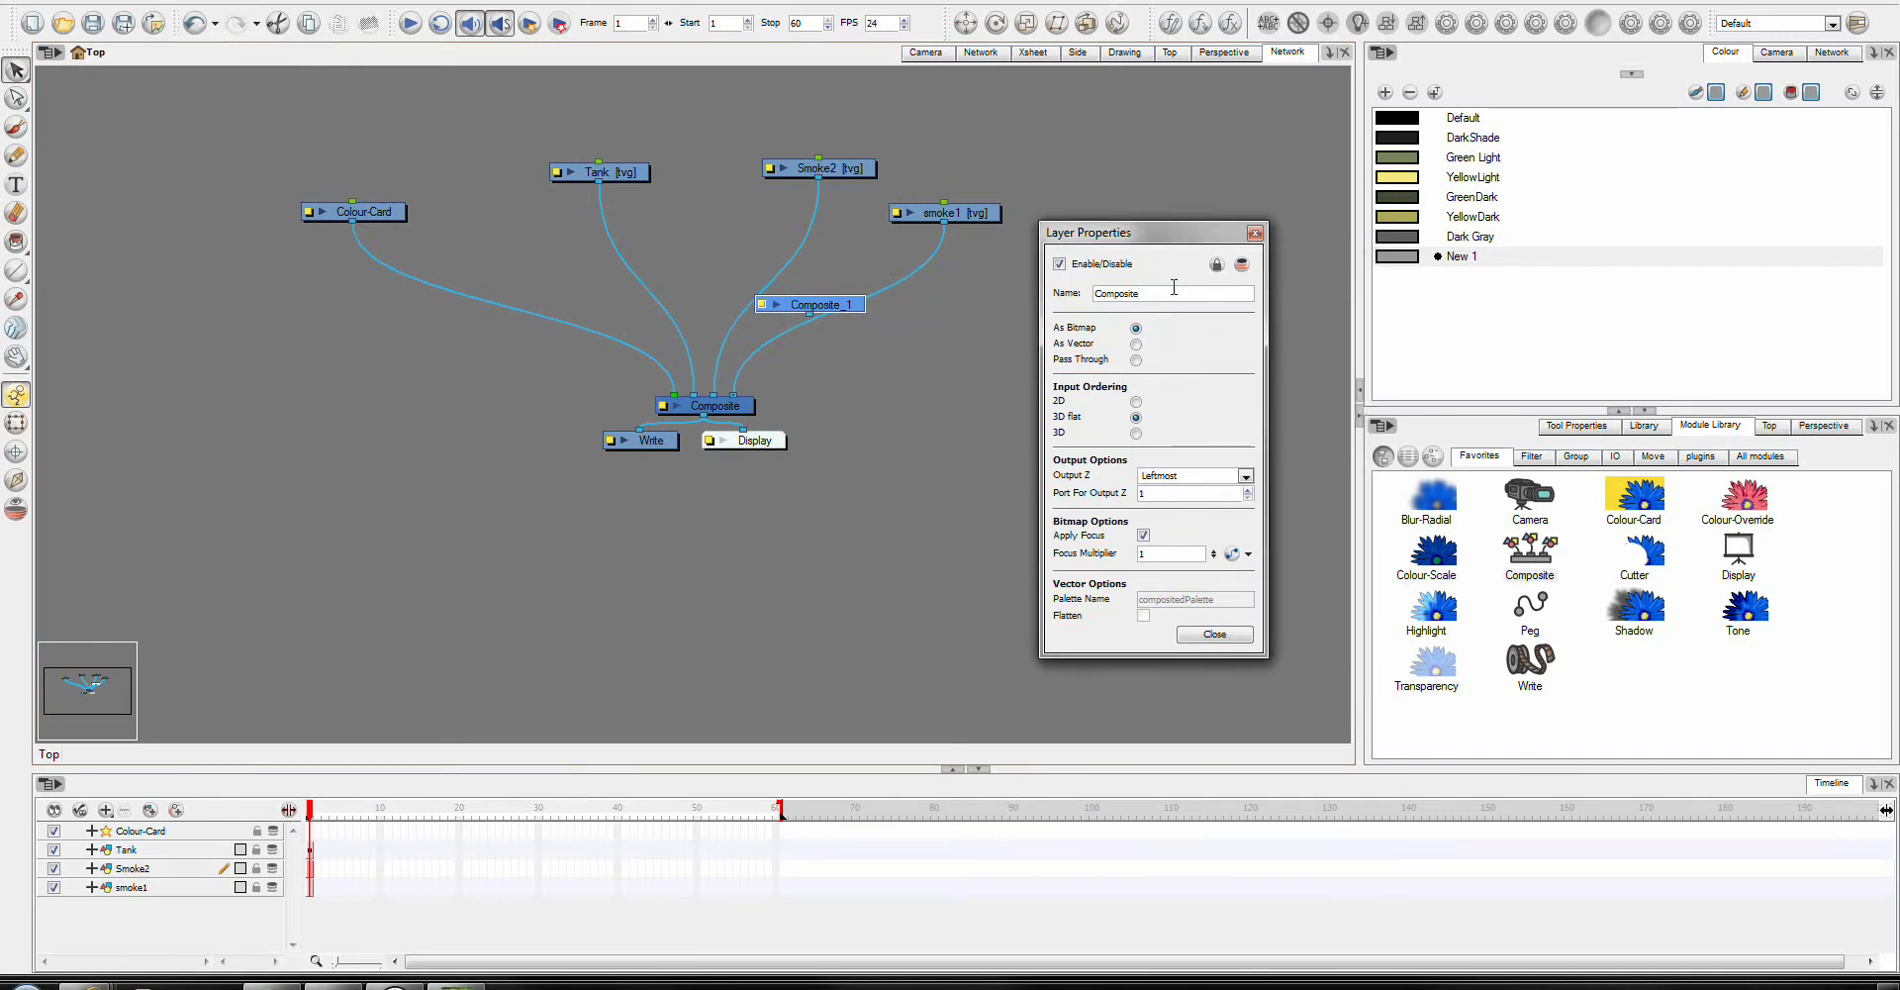
key(Return)
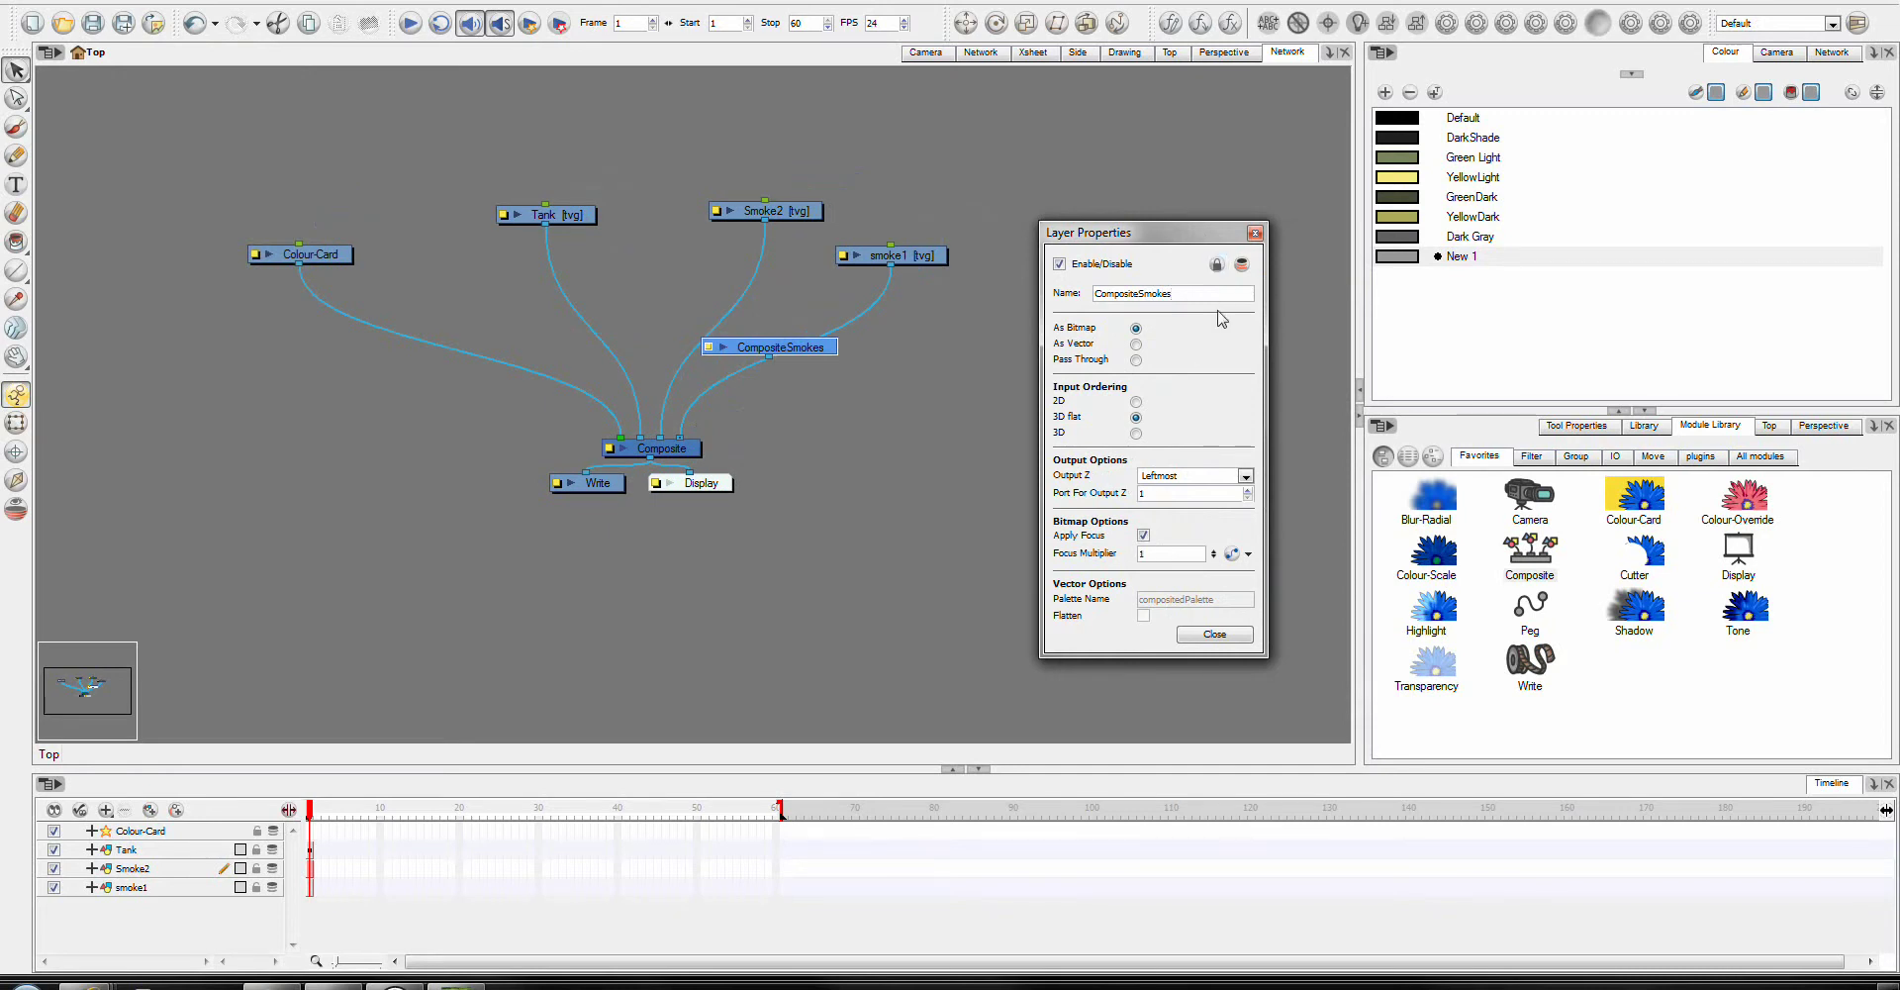
click(1231, 641)
Reconnect Smoke2 and smoke1 into CompositeSmoke's inputs and check the result in the camera view.
drag(762, 269, 767, 339)
drag(883, 309, 788, 338)
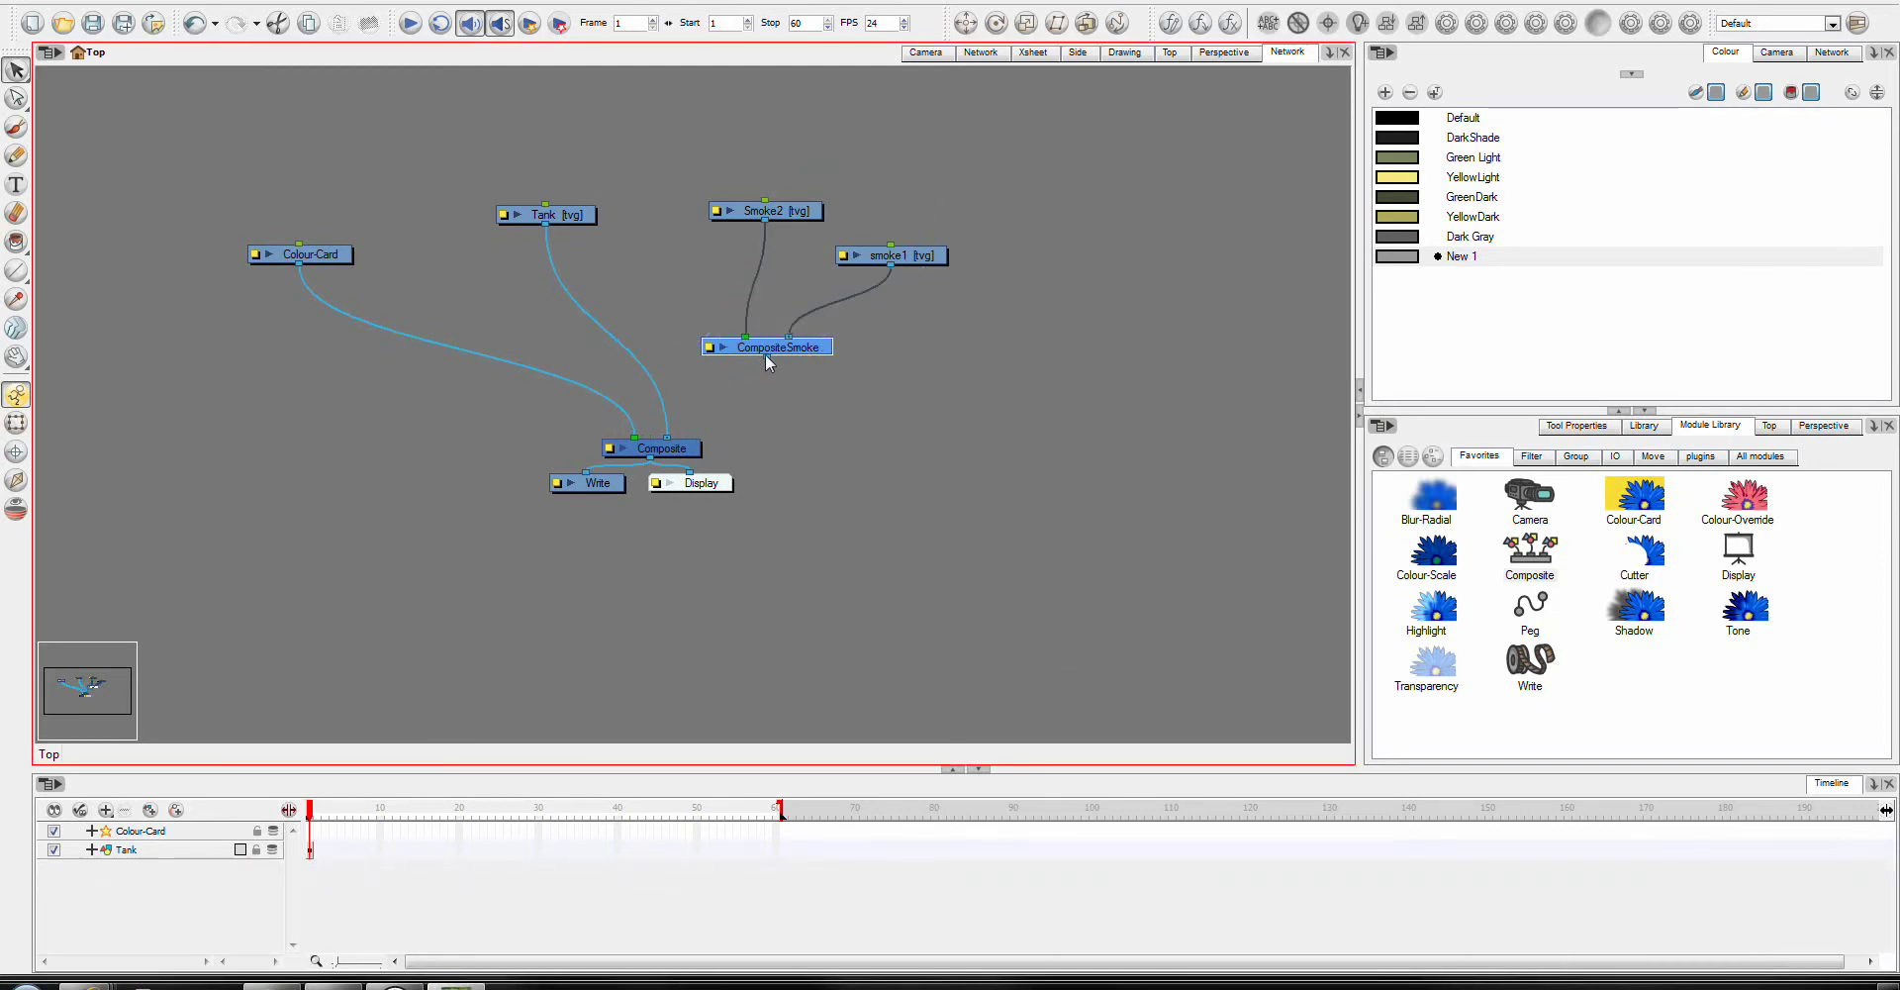
click(940, 52)
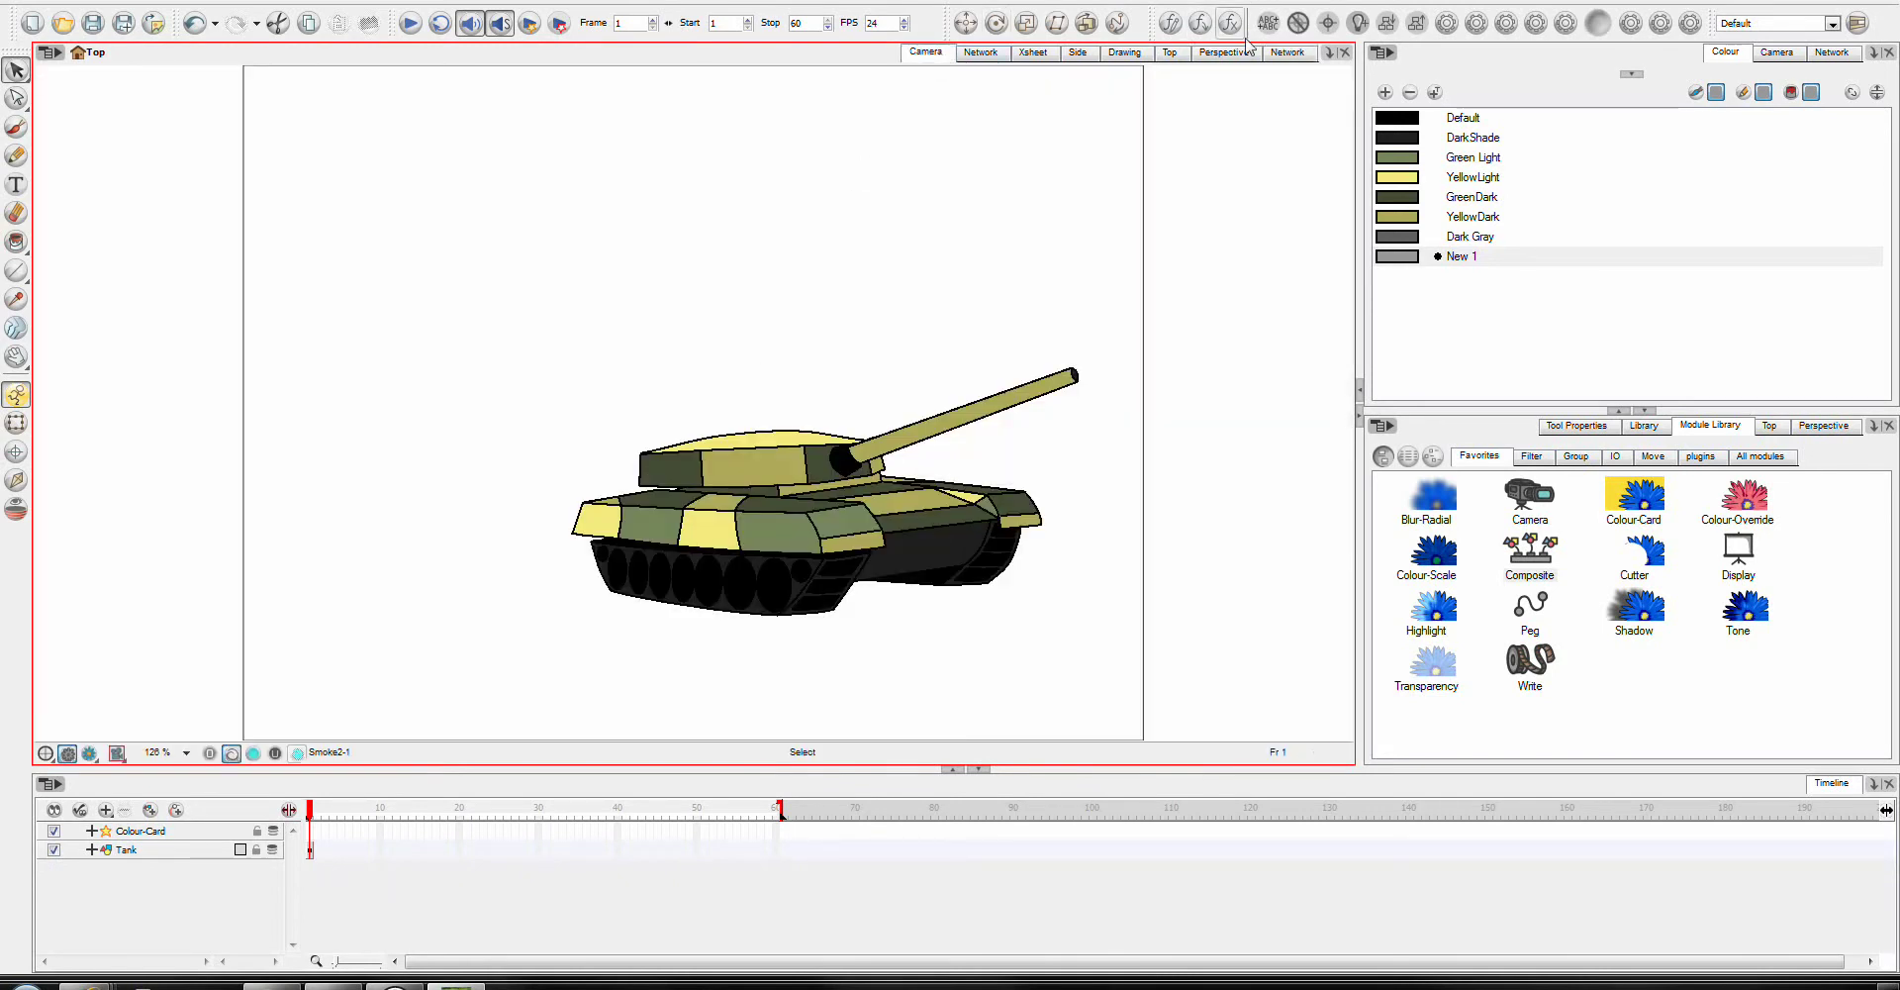
click(1290, 55)
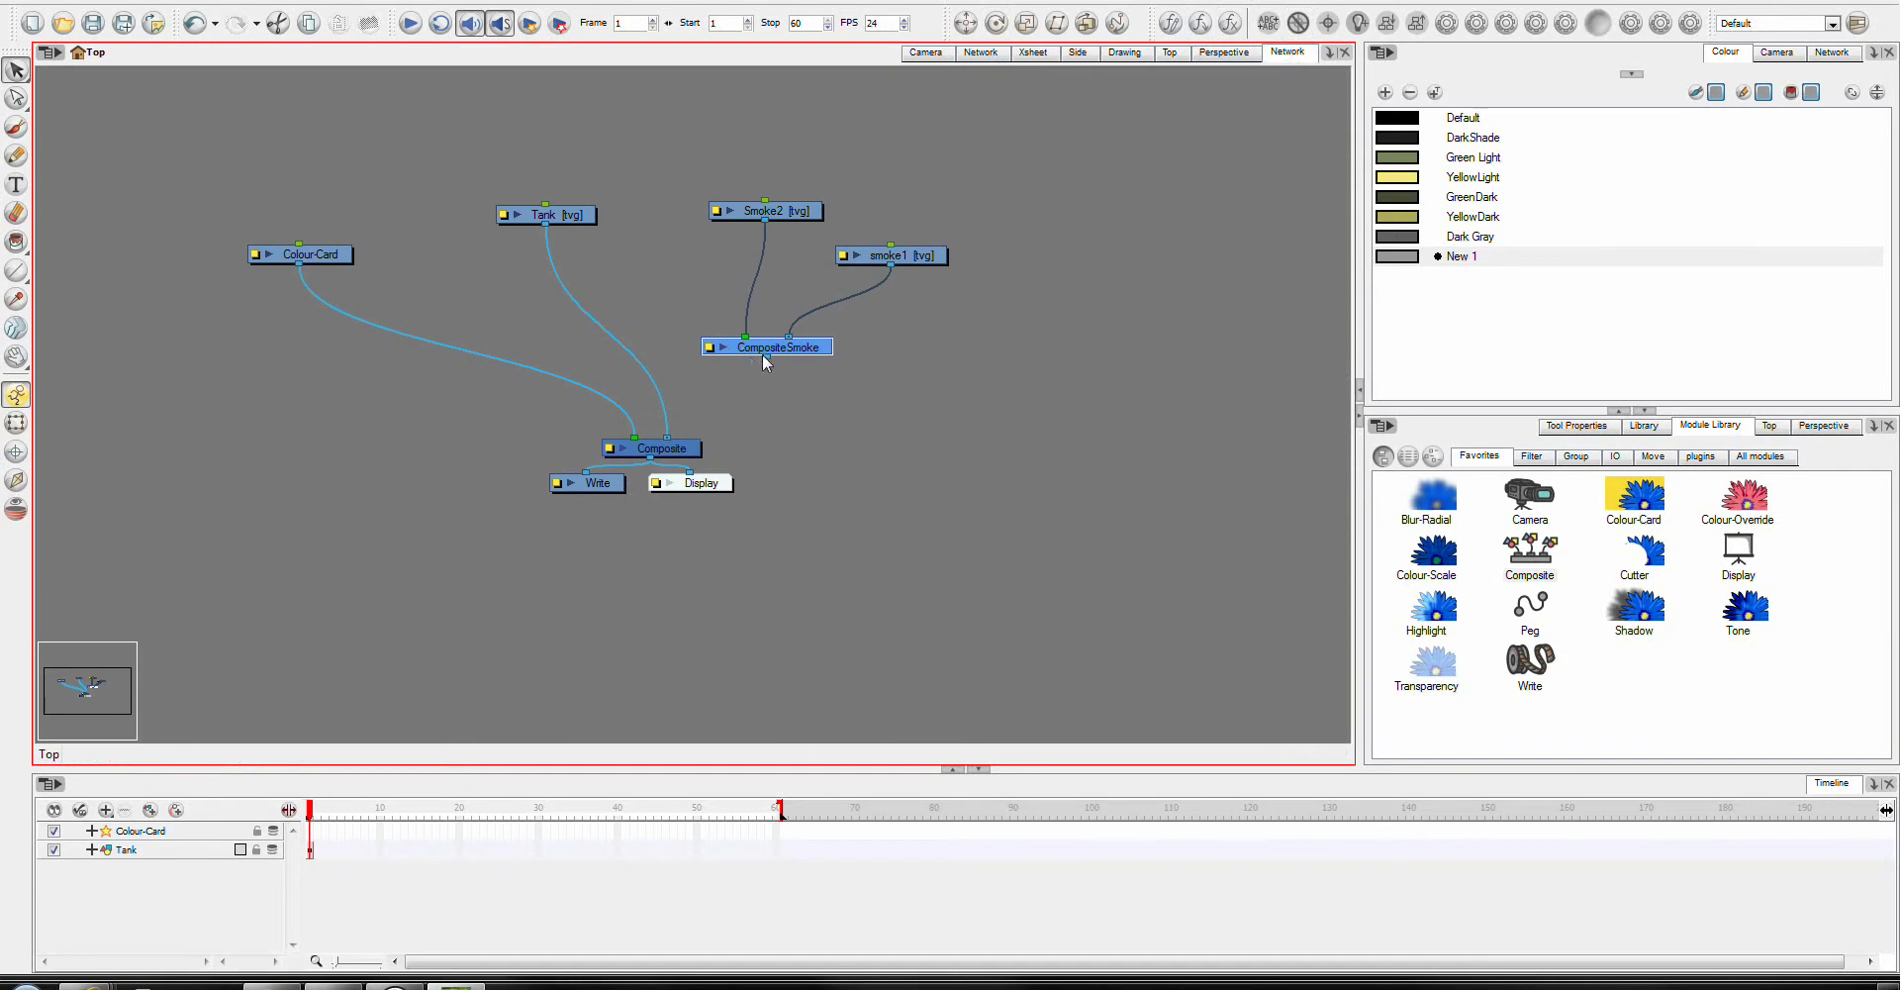
Feed CompositeSmoke's output into Composite, confirm the smoke reappears, and tidy the smoke nodes.
drag(767, 358, 676, 440)
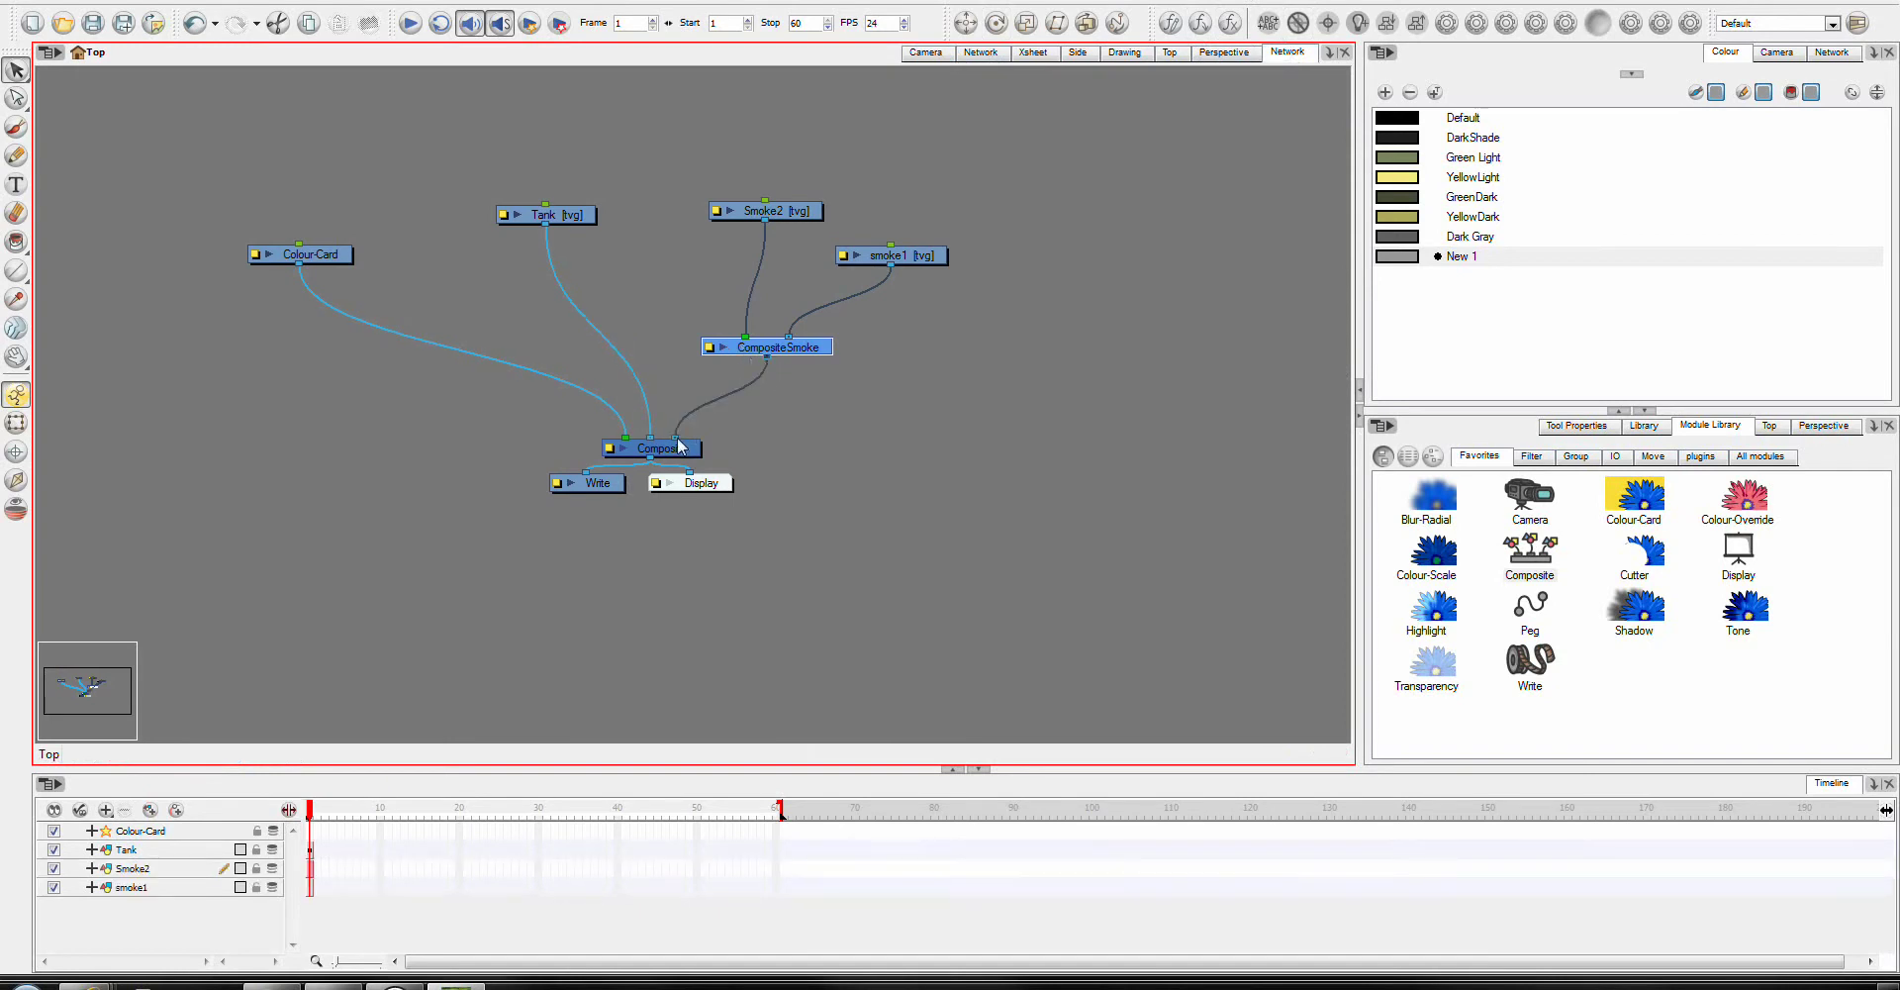
click(921, 55)
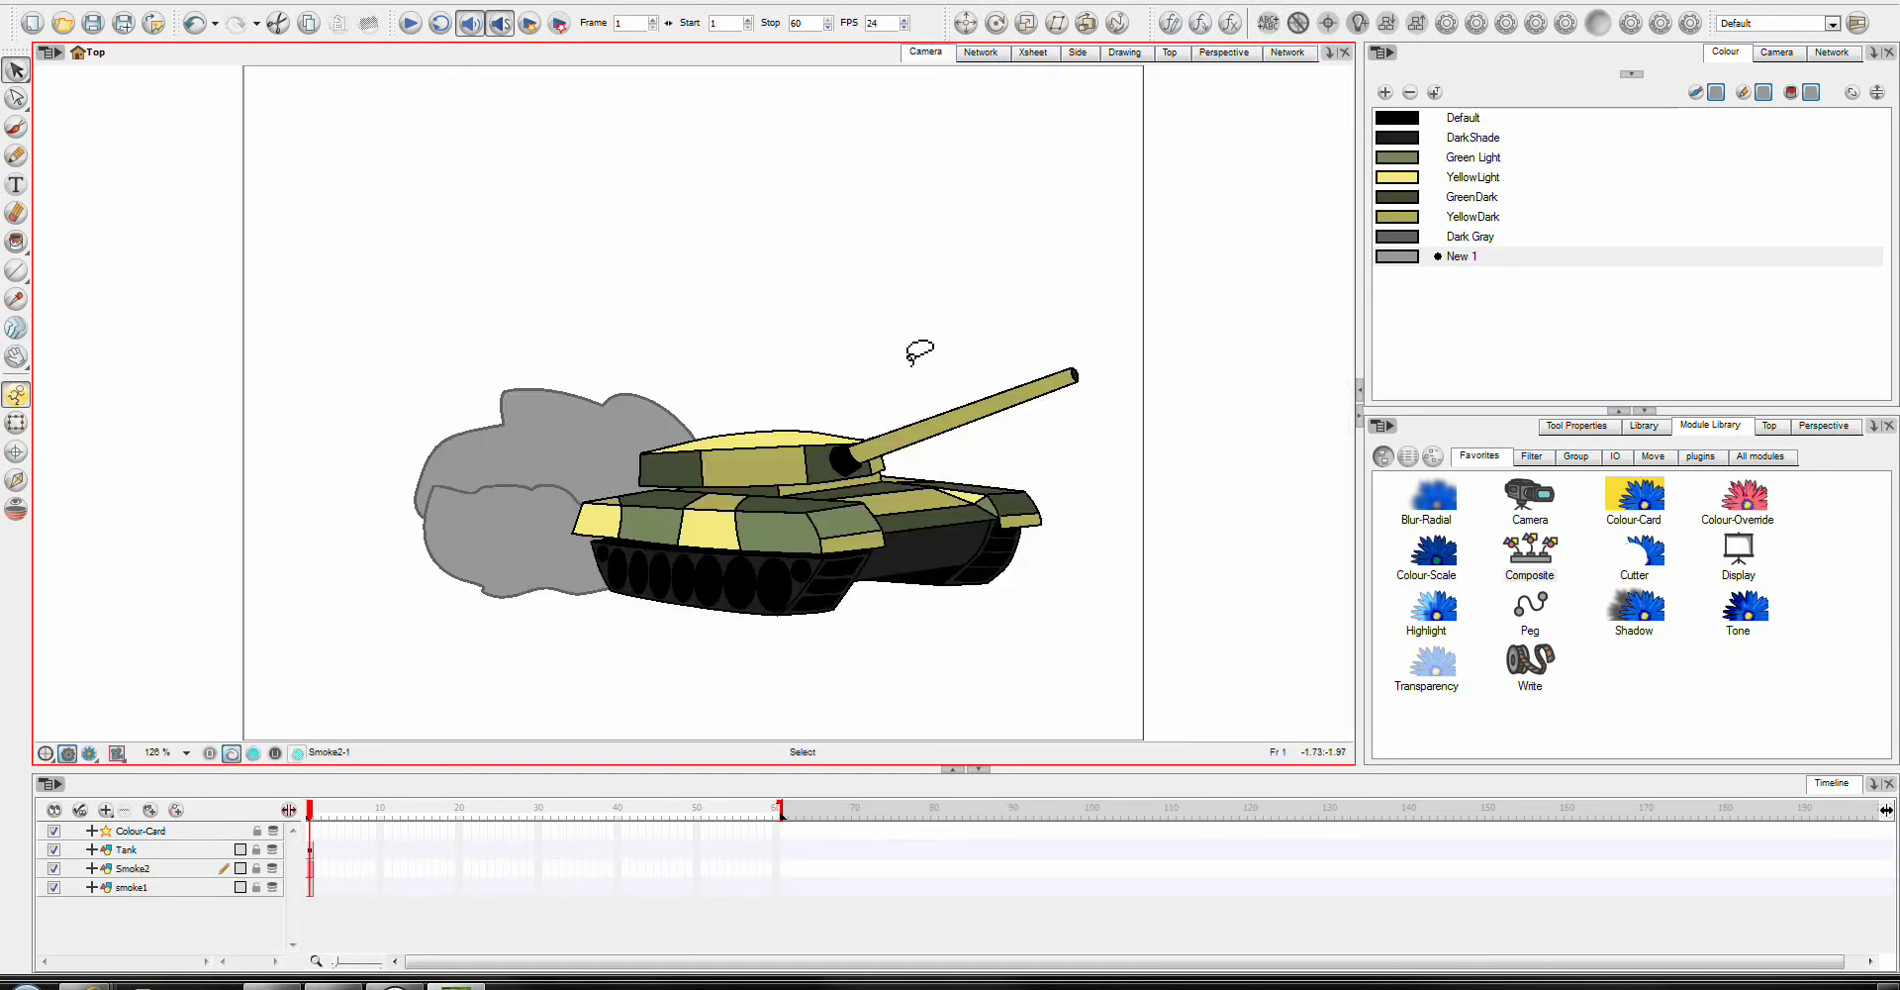
click(1291, 54)
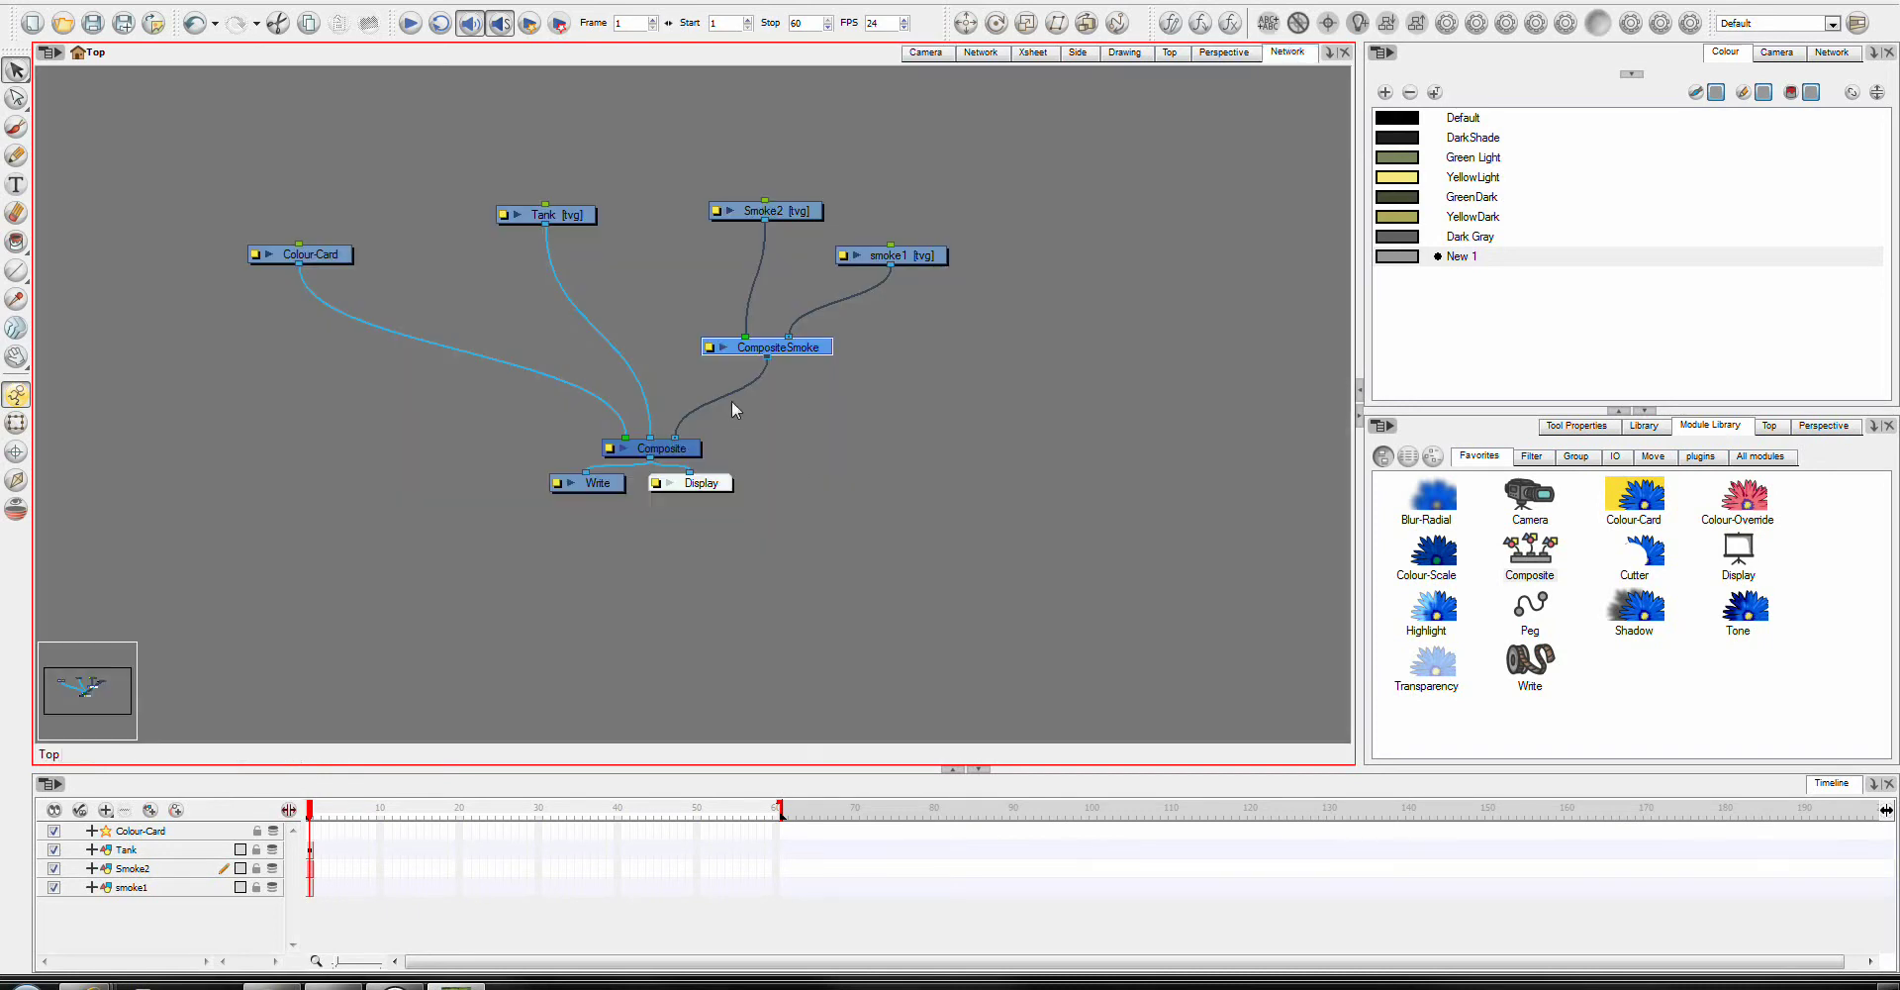
drag(809, 353, 829, 329)
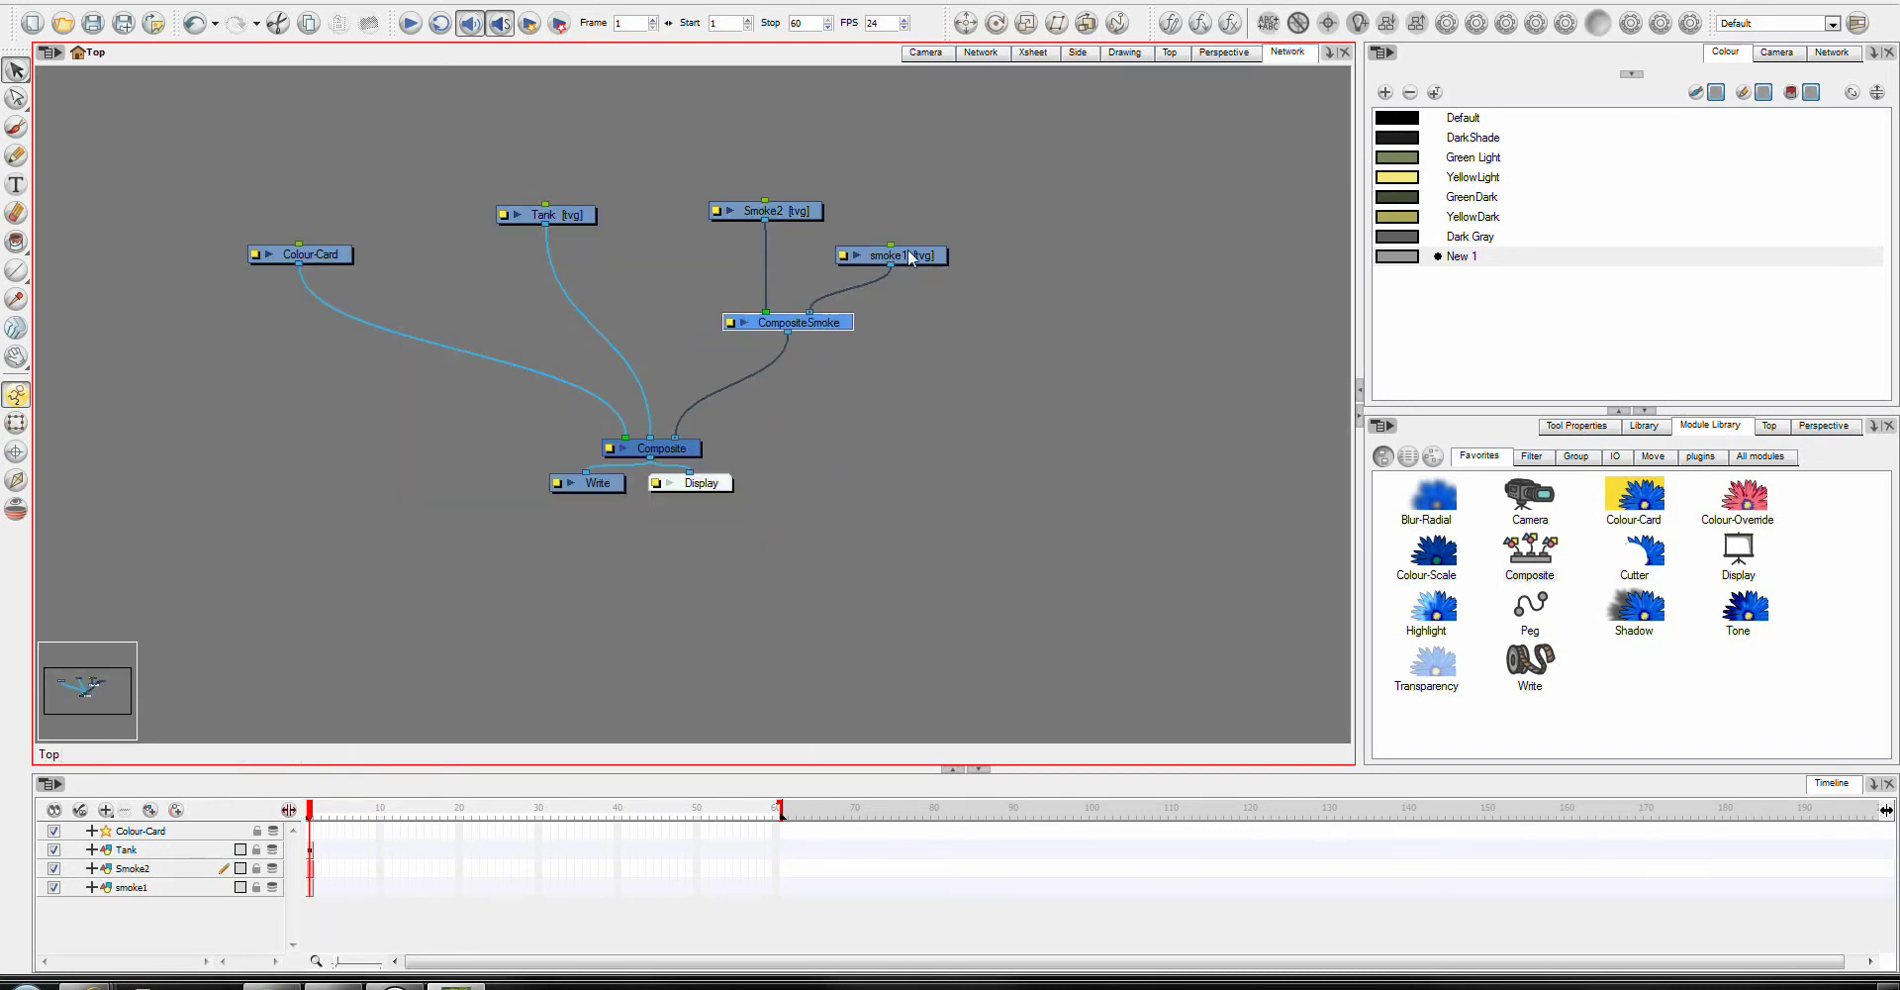
drag(910, 260, 911, 235)
drag(788, 215, 782, 242)
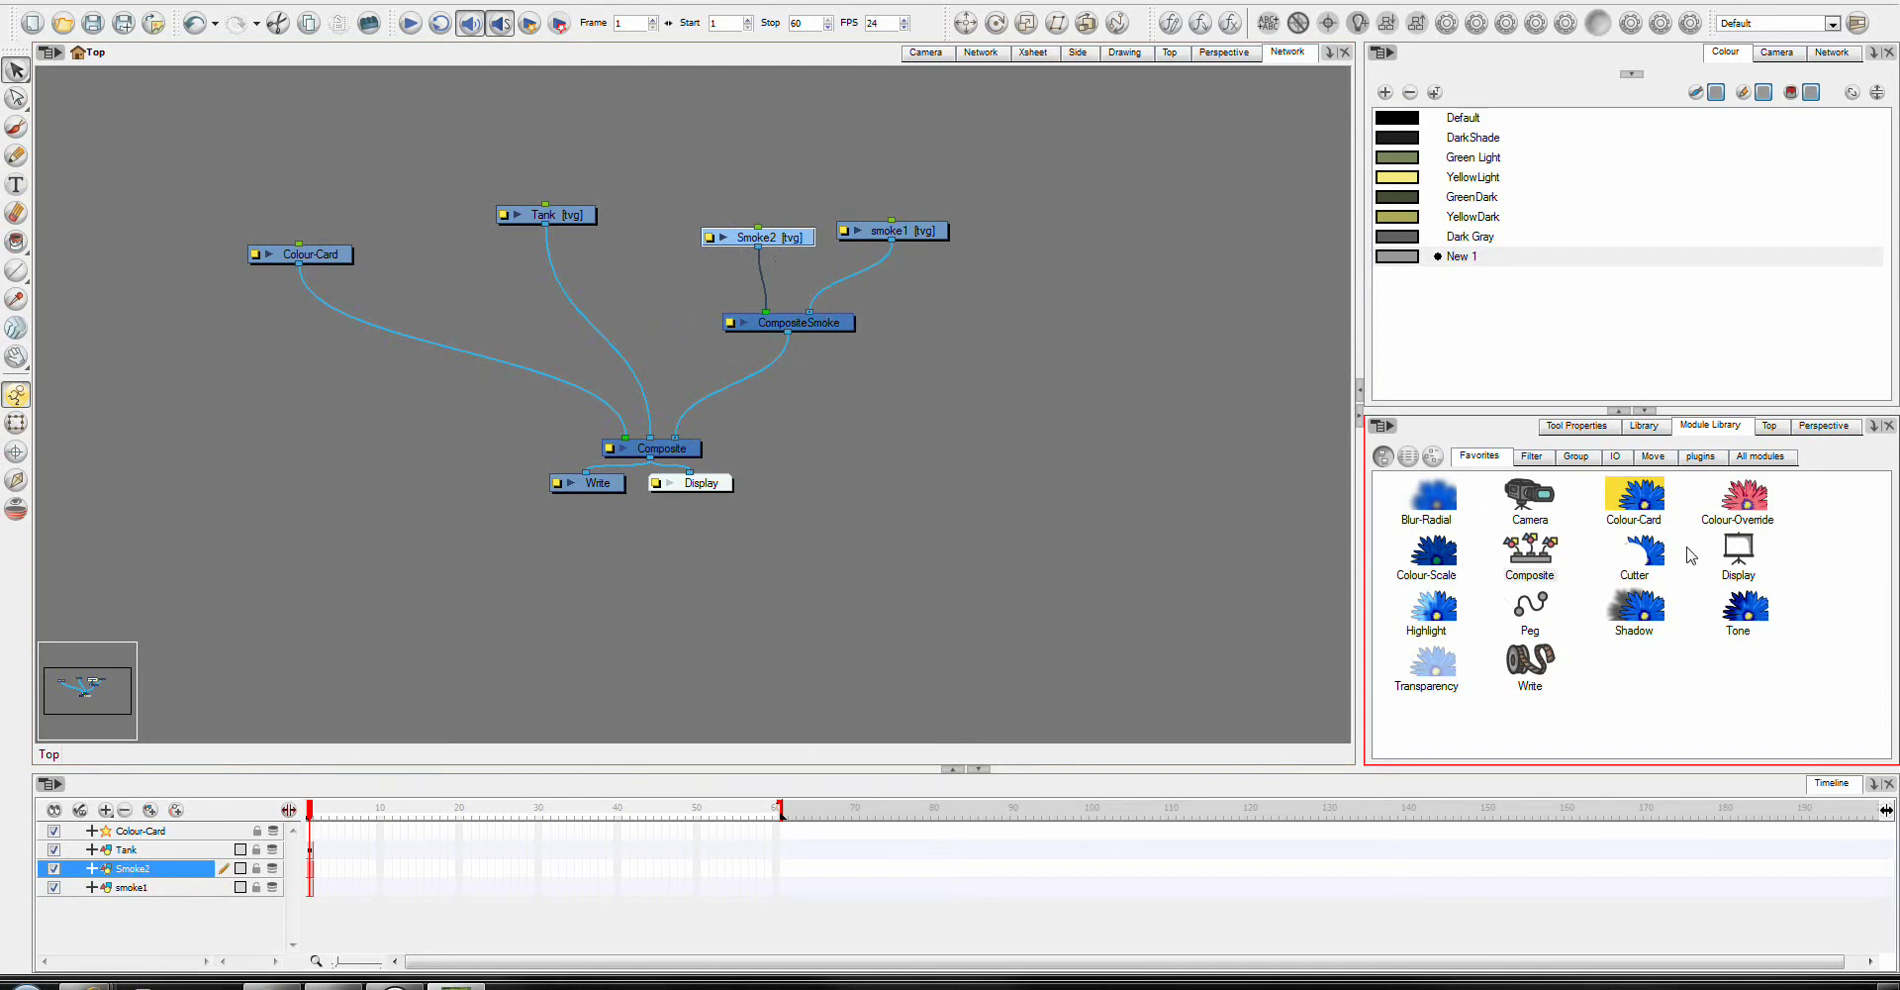
Insert a Transparency node between CompositeSmoke and Composite, then view the scene through the camera.
click(1448, 680)
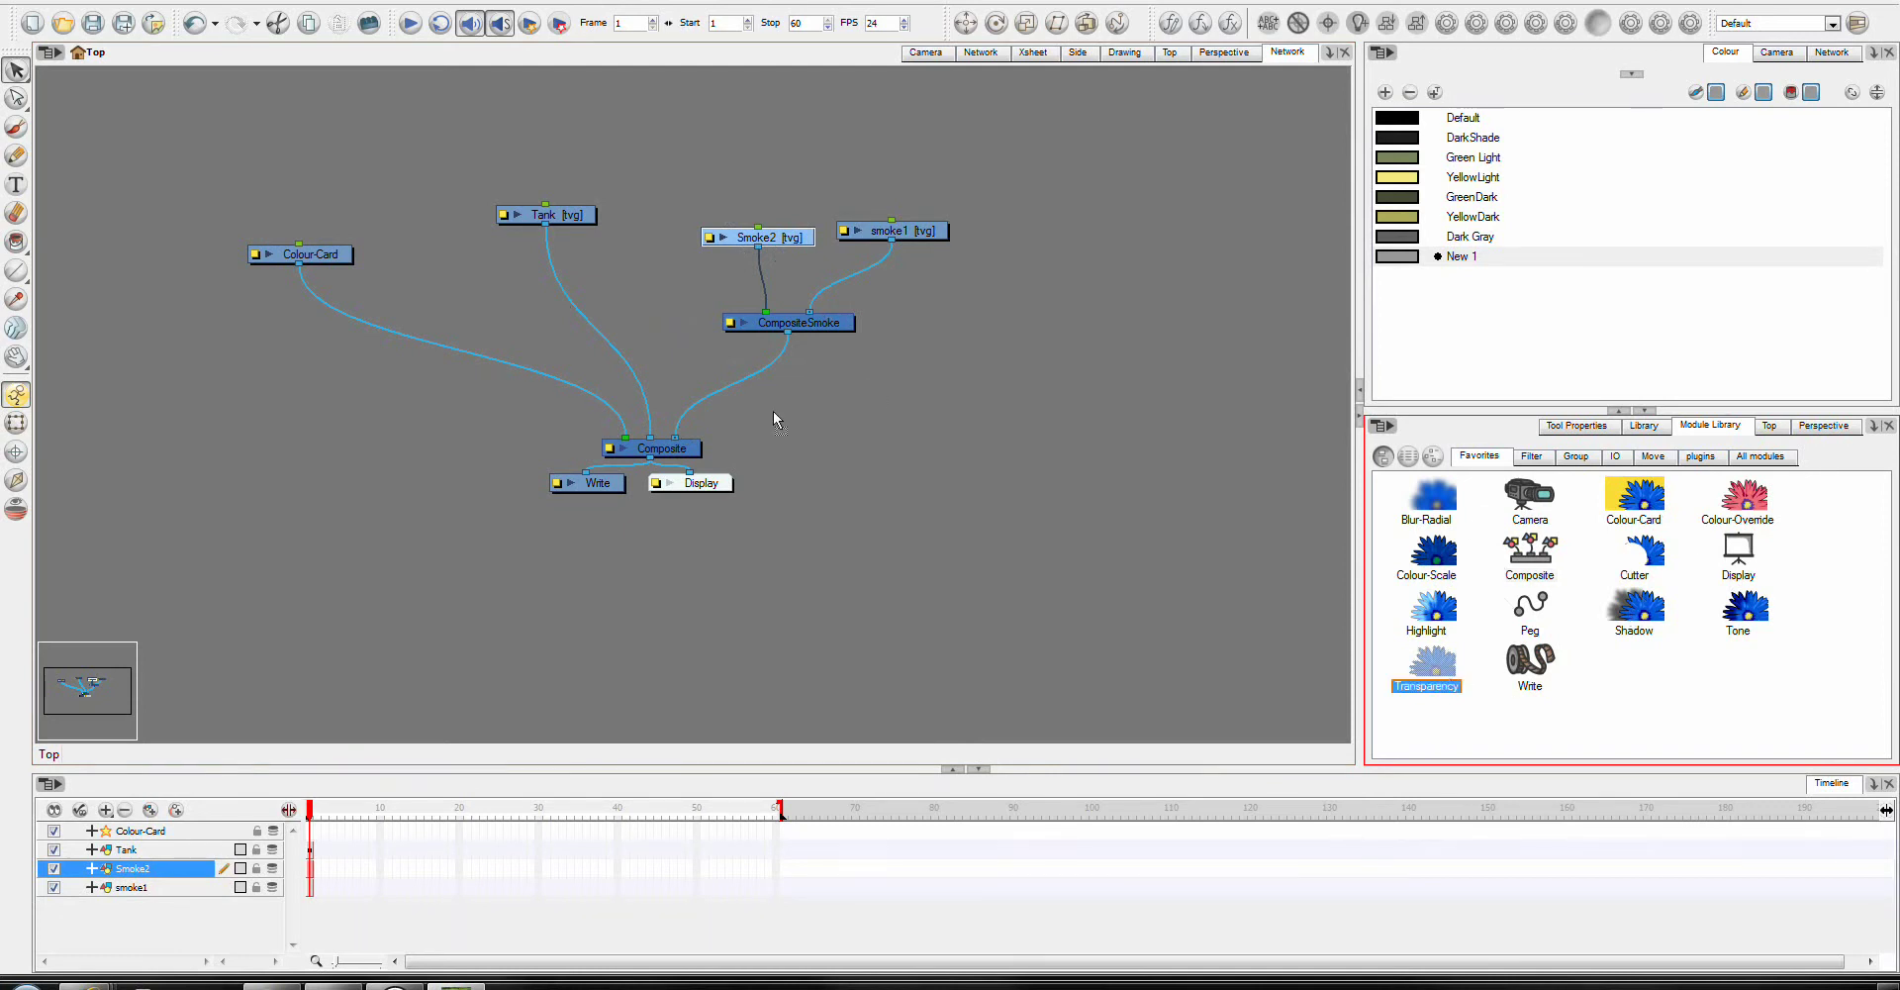
drag(774, 412, 772, 405)
drag(789, 347, 675, 437)
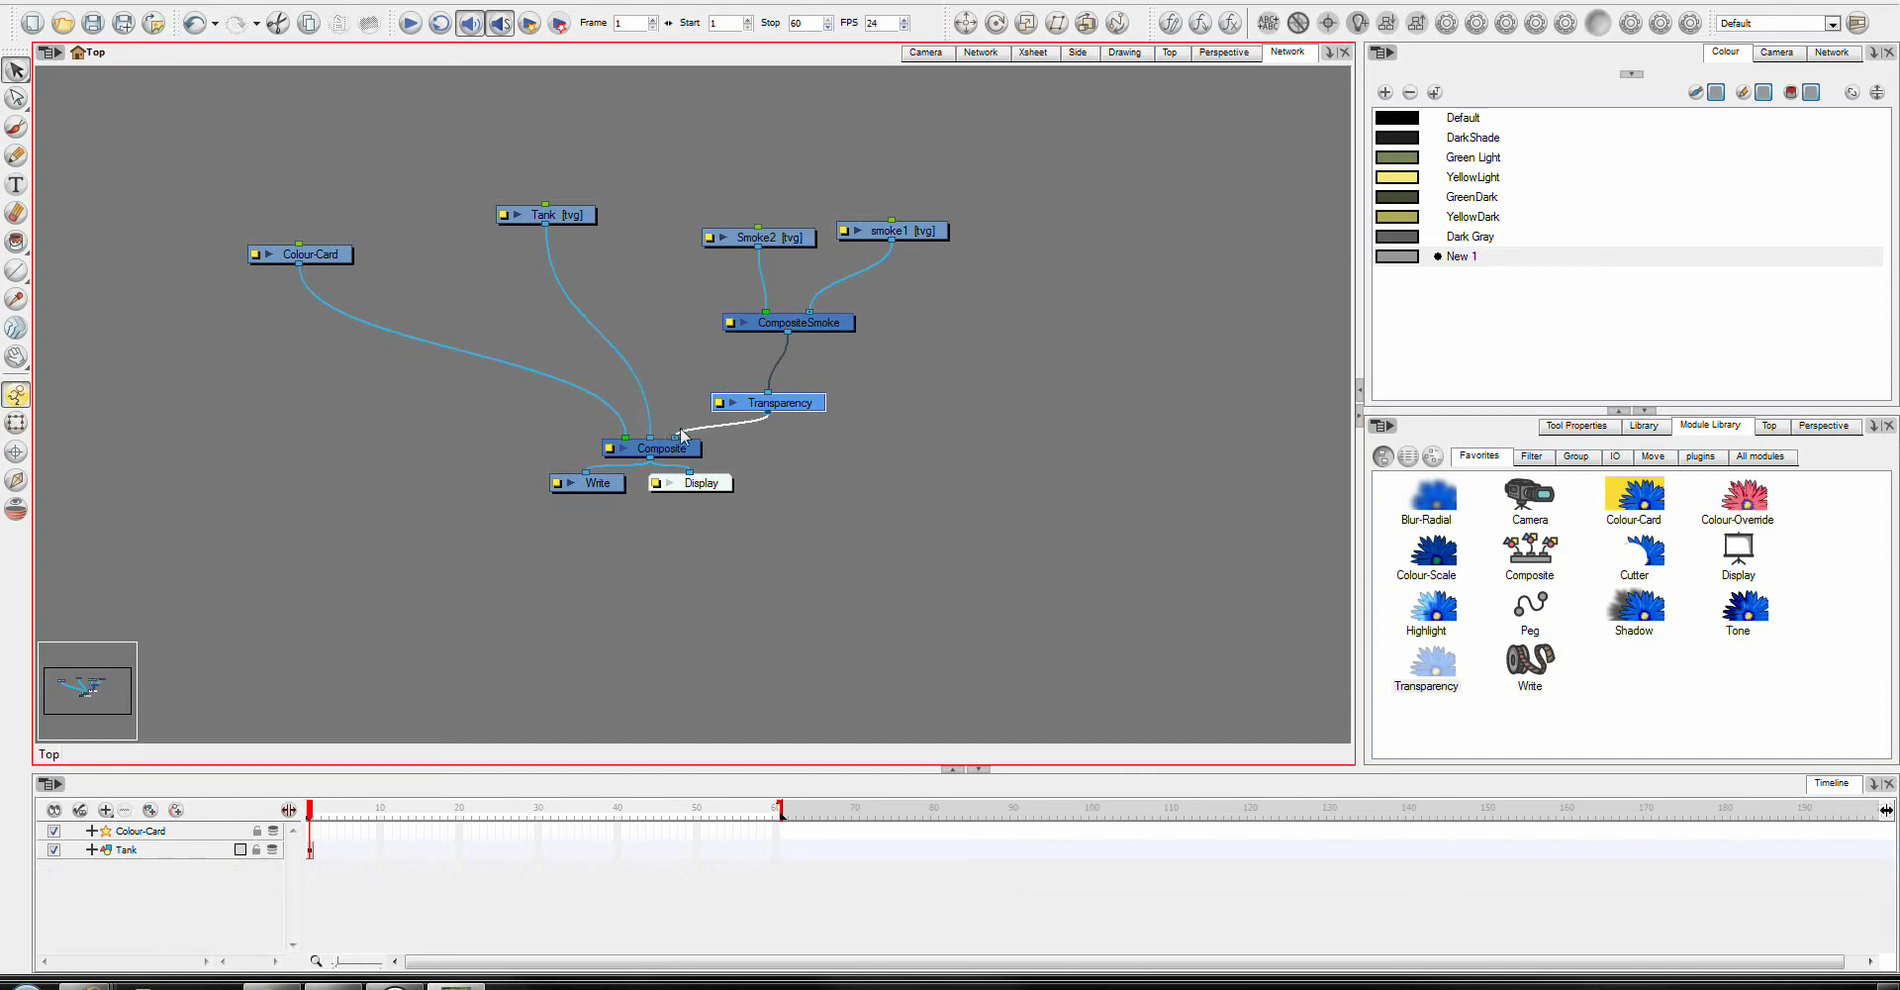
click(936, 51)
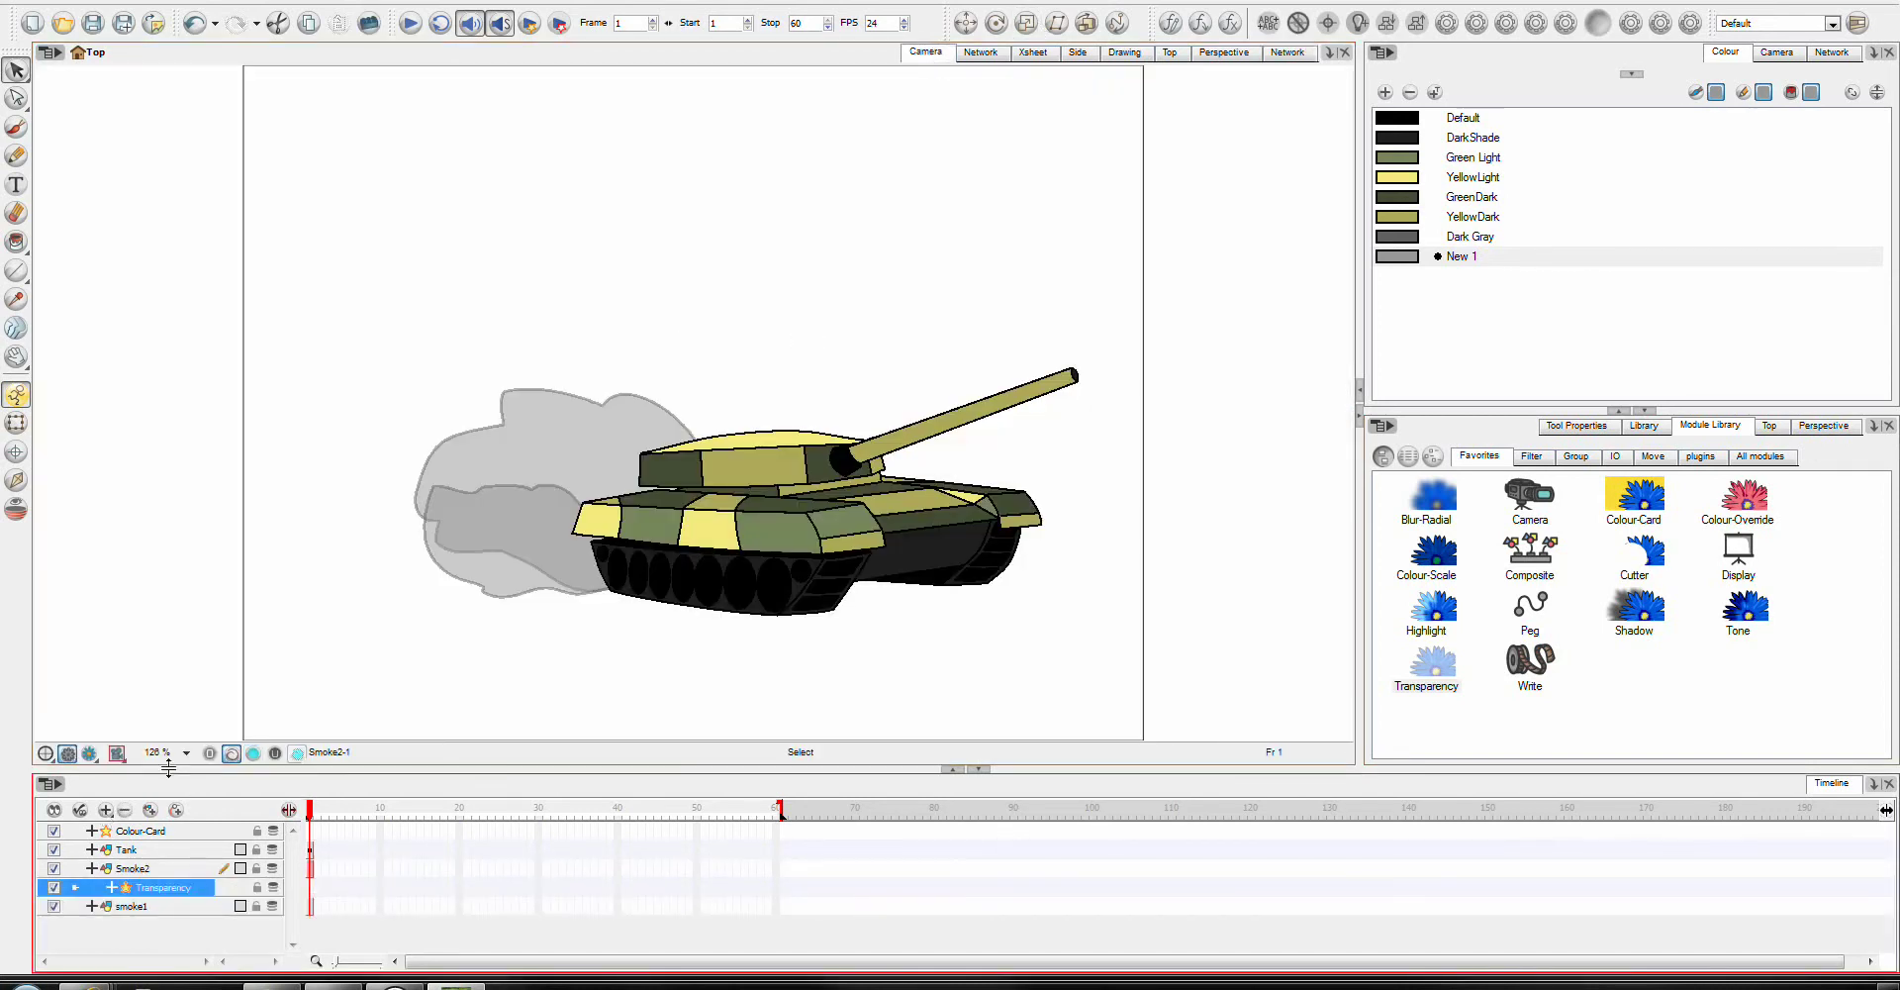
Render a preview of the transparent smoke, then return to the normal OpenGL view.
click(89, 752)
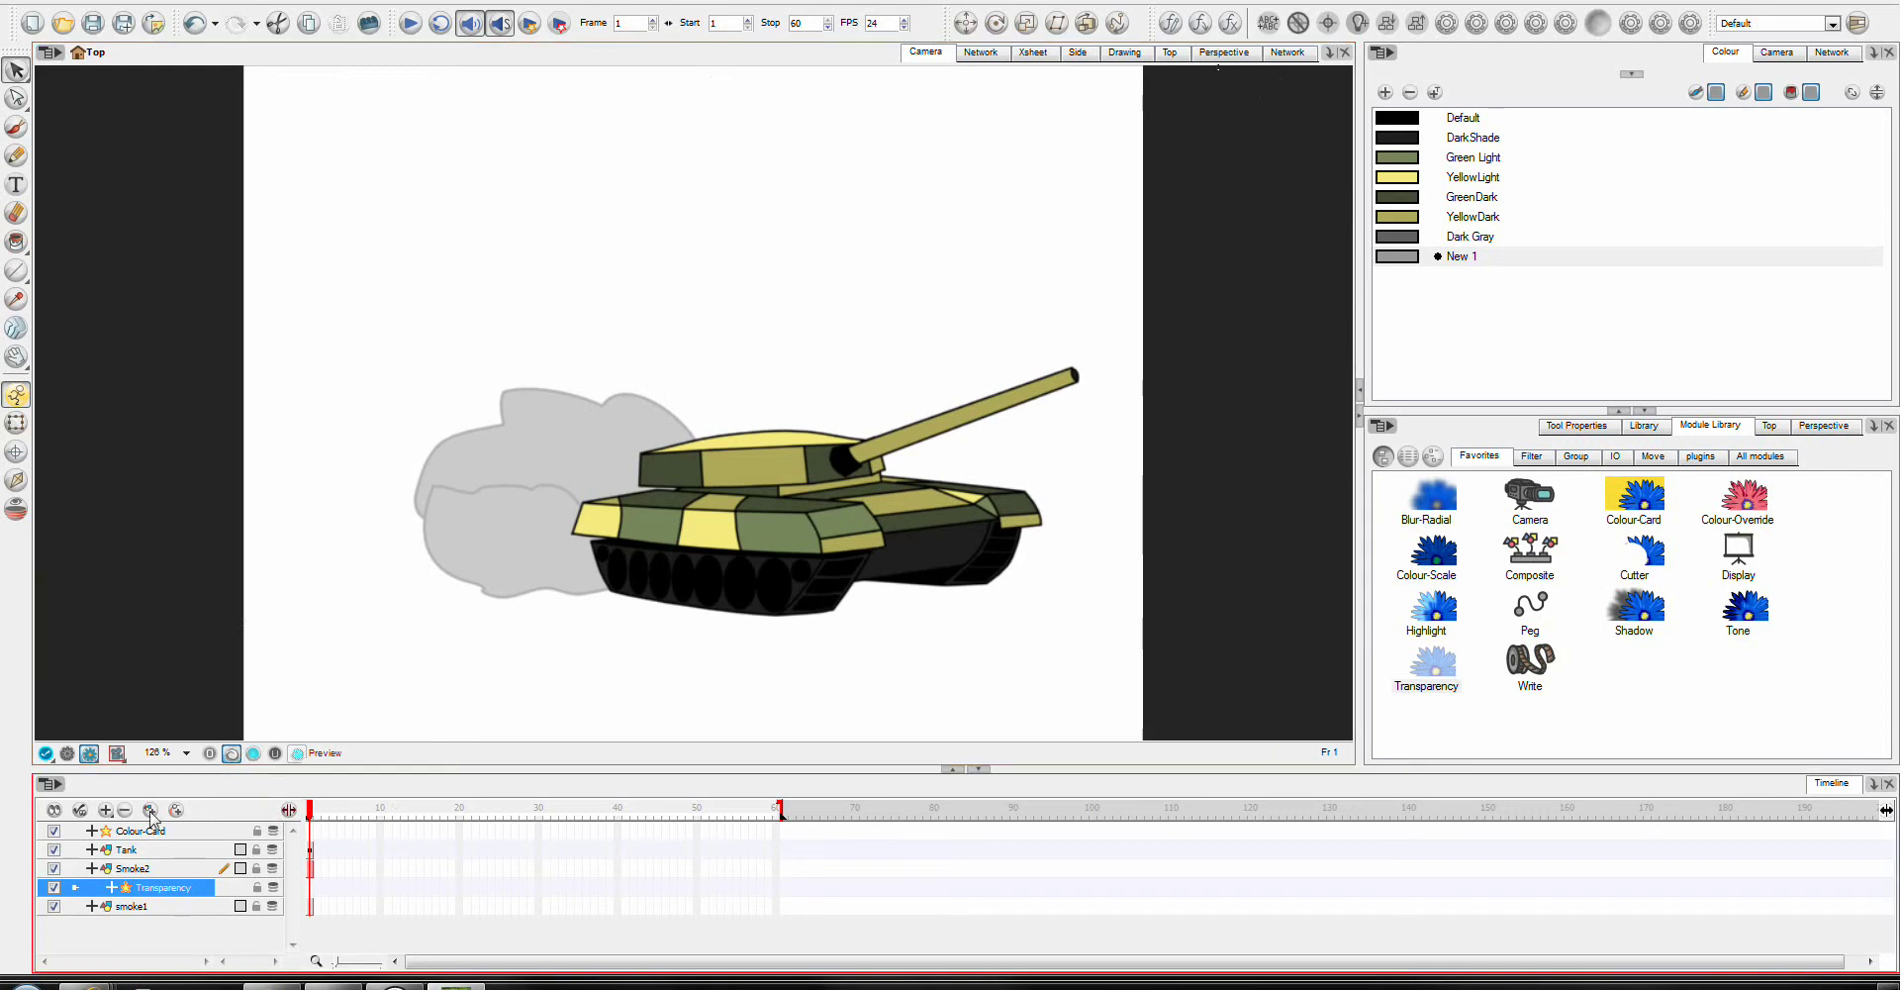
click(68, 752)
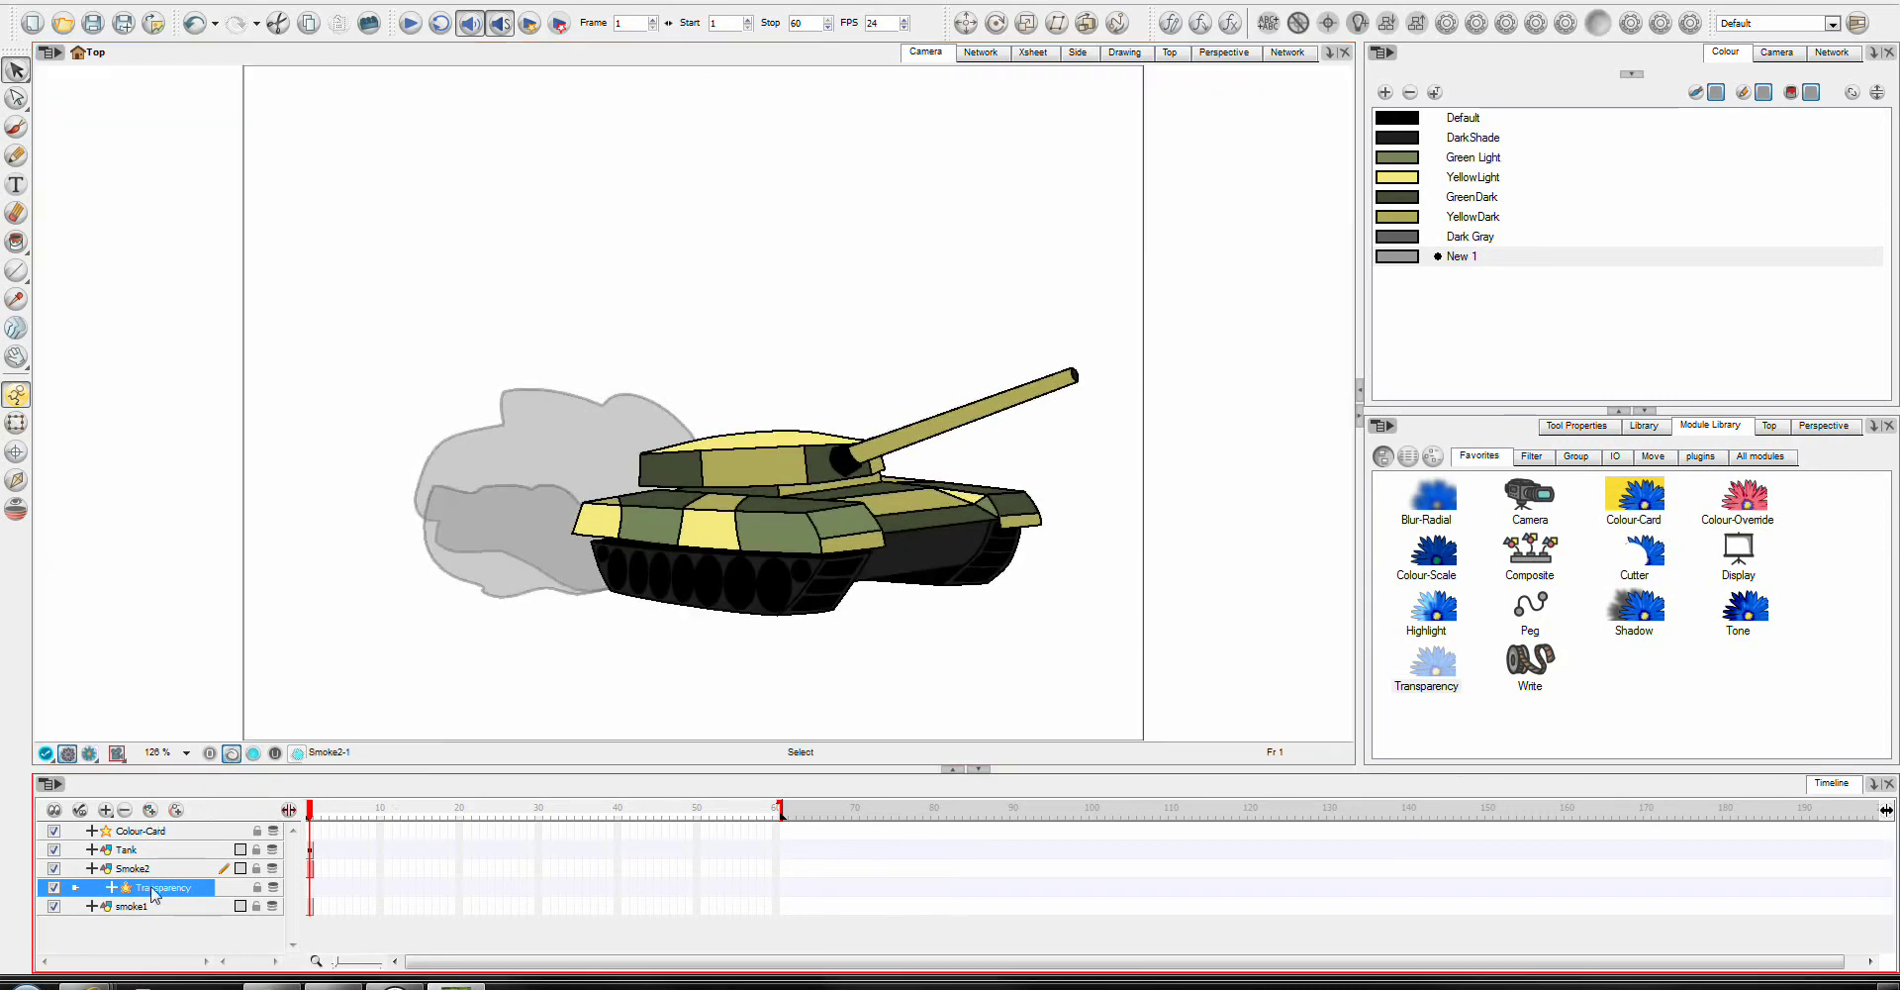
Add a new Drawing layer and place it below Transparency in the timeline.
click(104, 810)
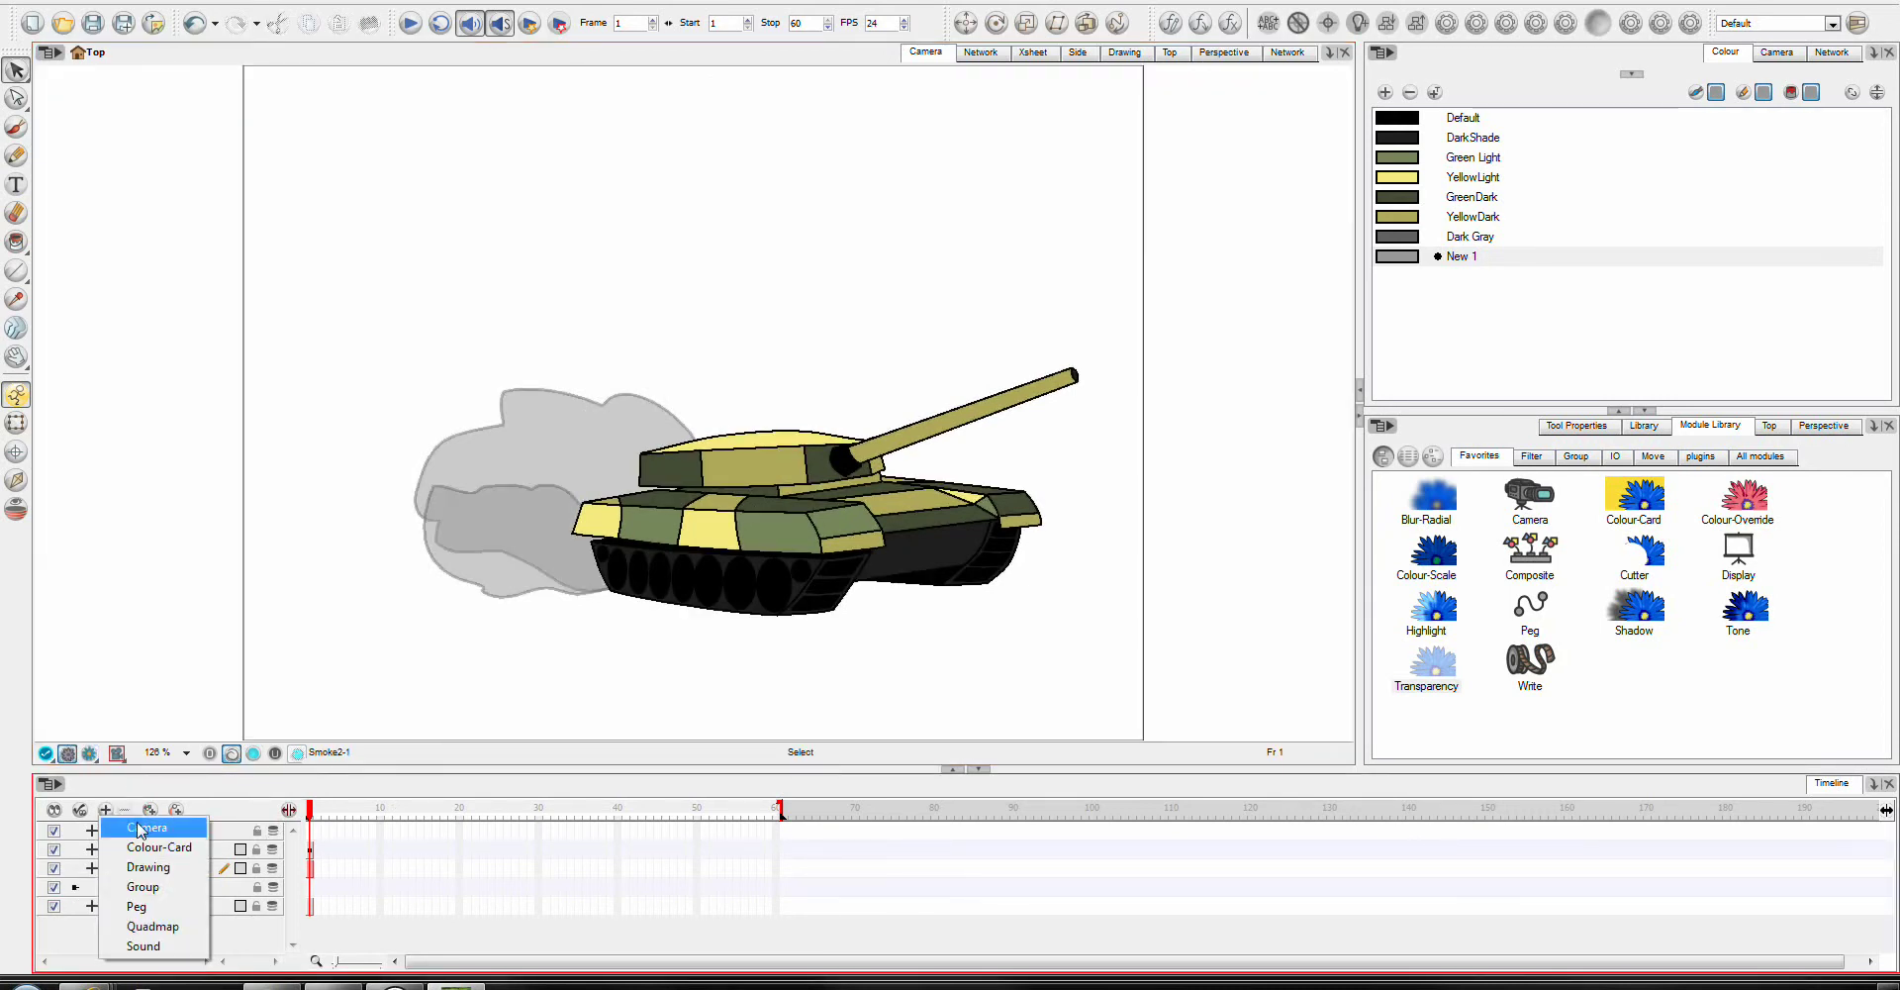
click(148, 867)
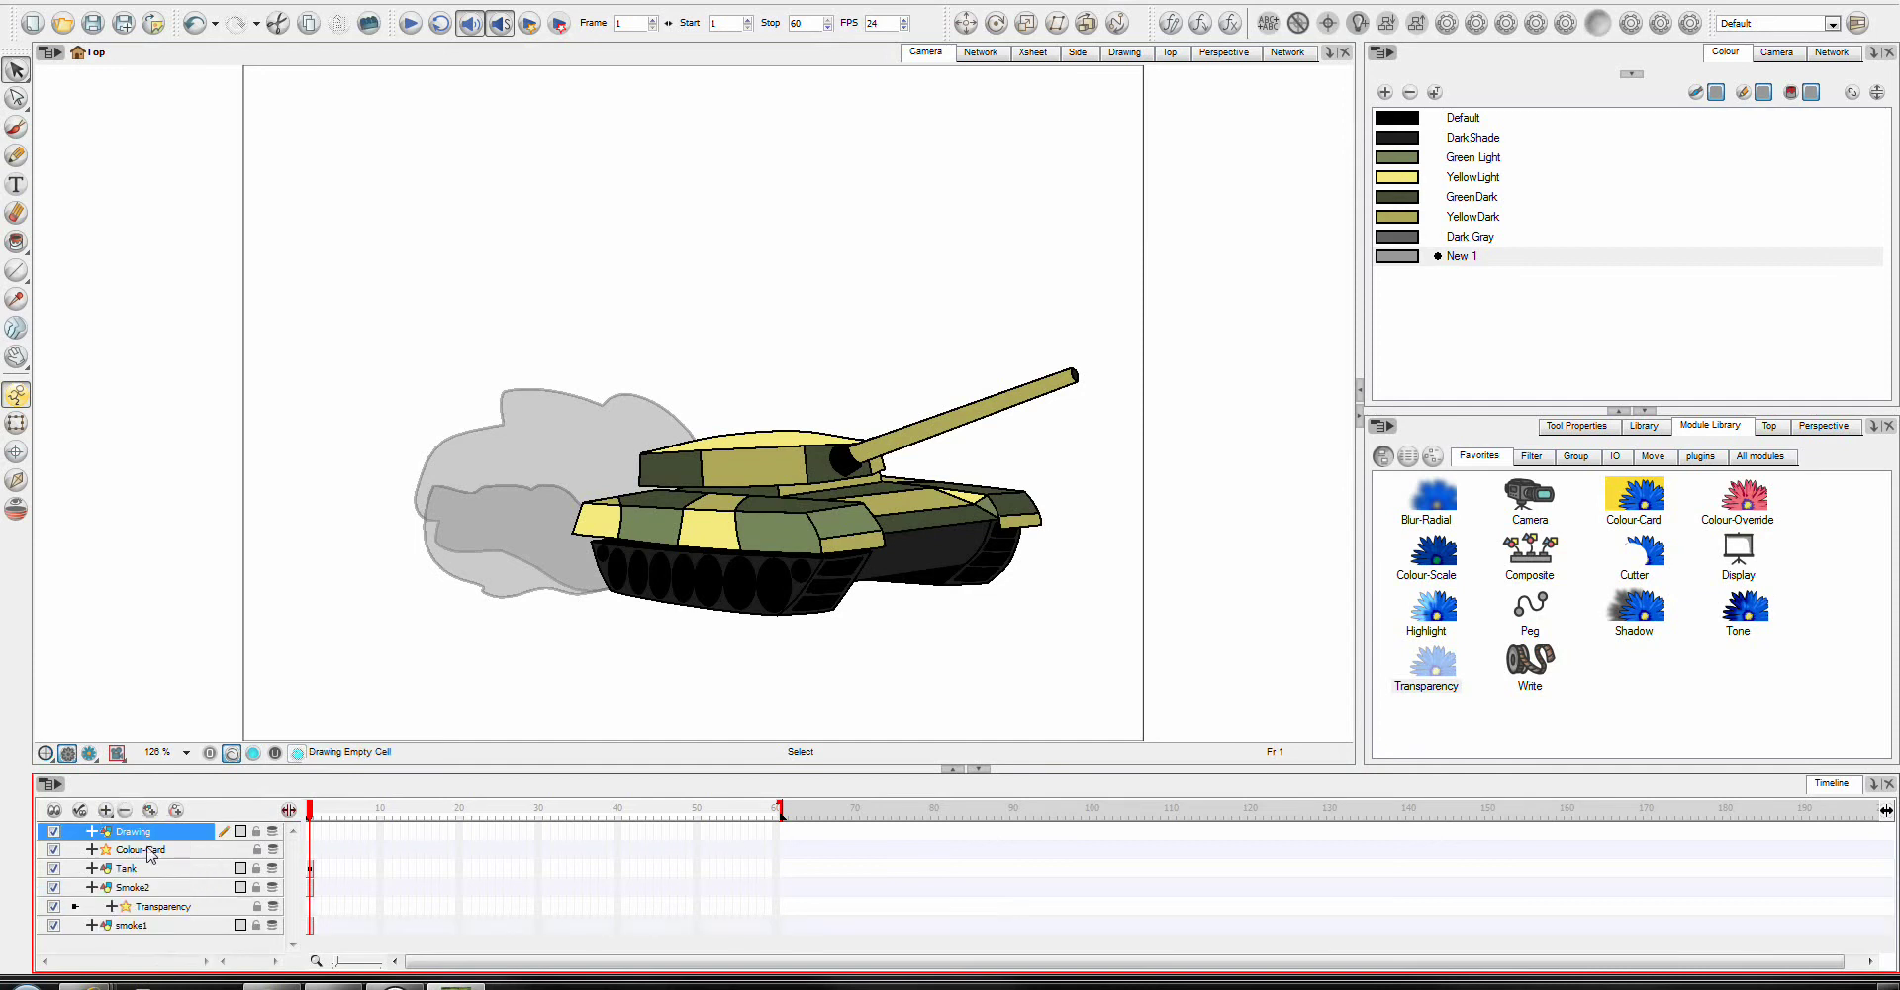
drag(148, 831, 149, 916)
click(1682, 256)
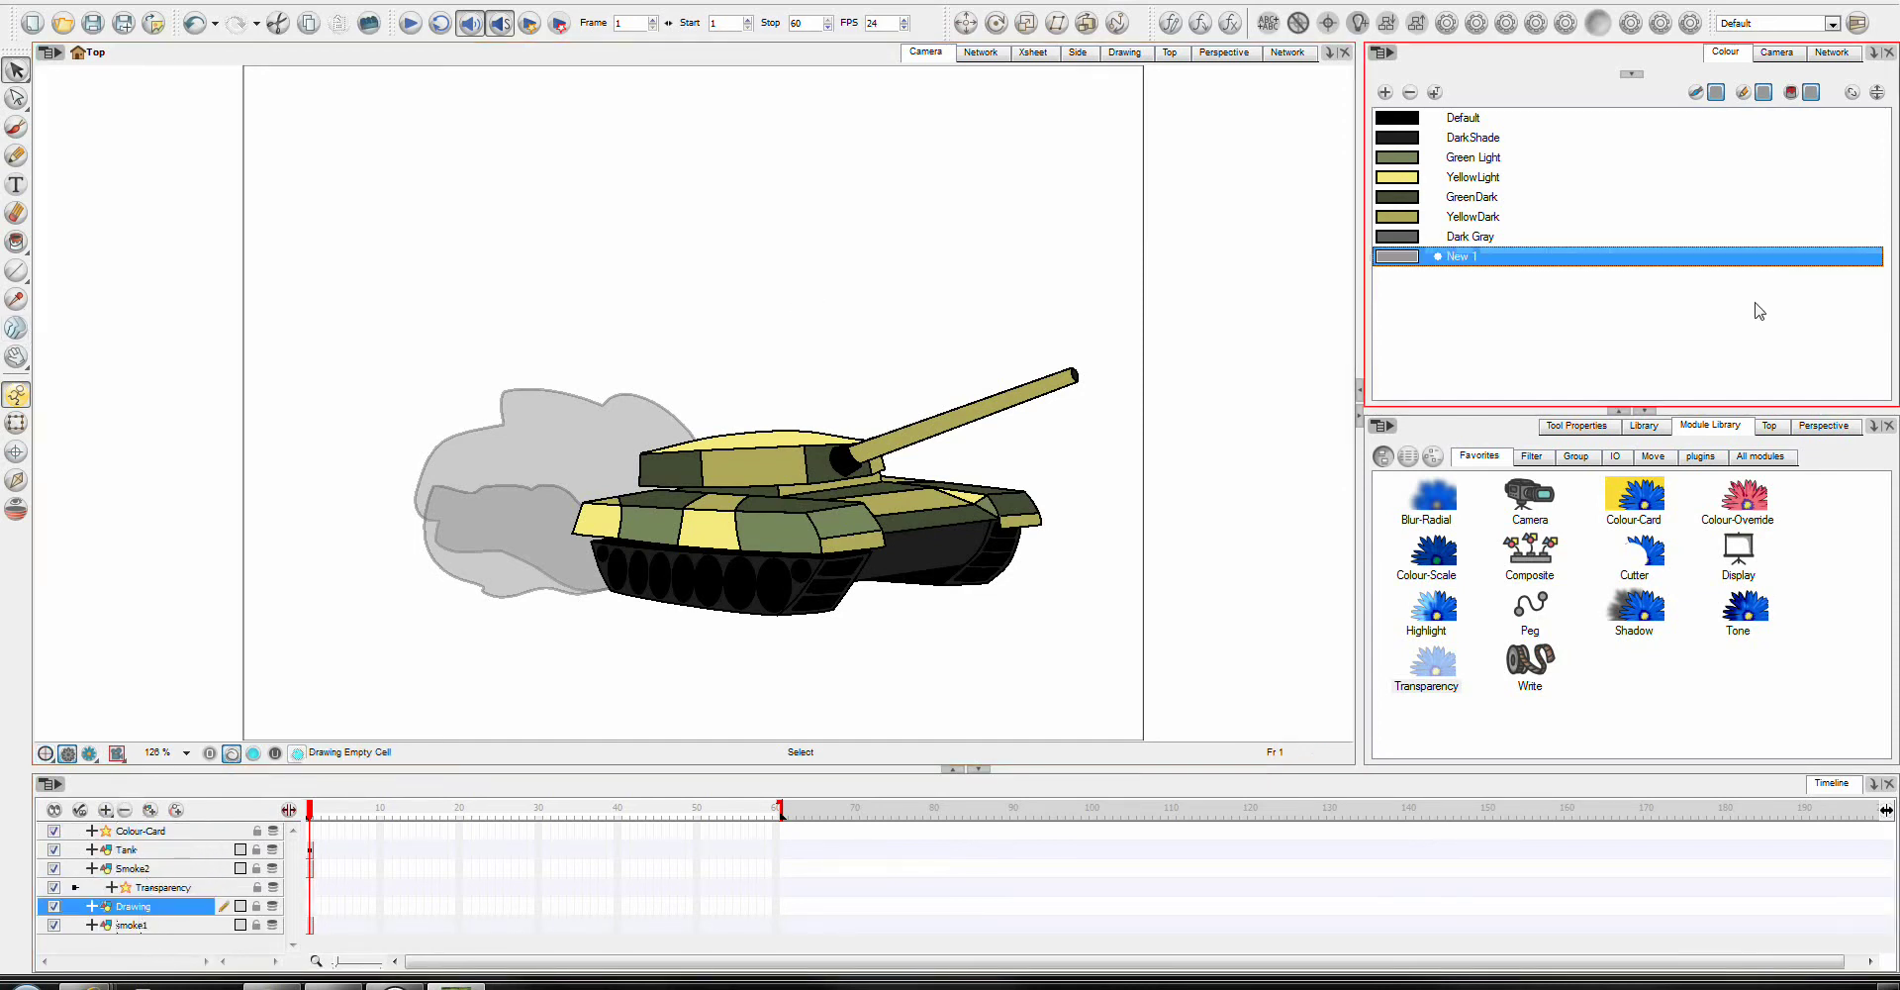
Draw an ellipse left of the tank and fill it with Green Light.
click(1394, 160)
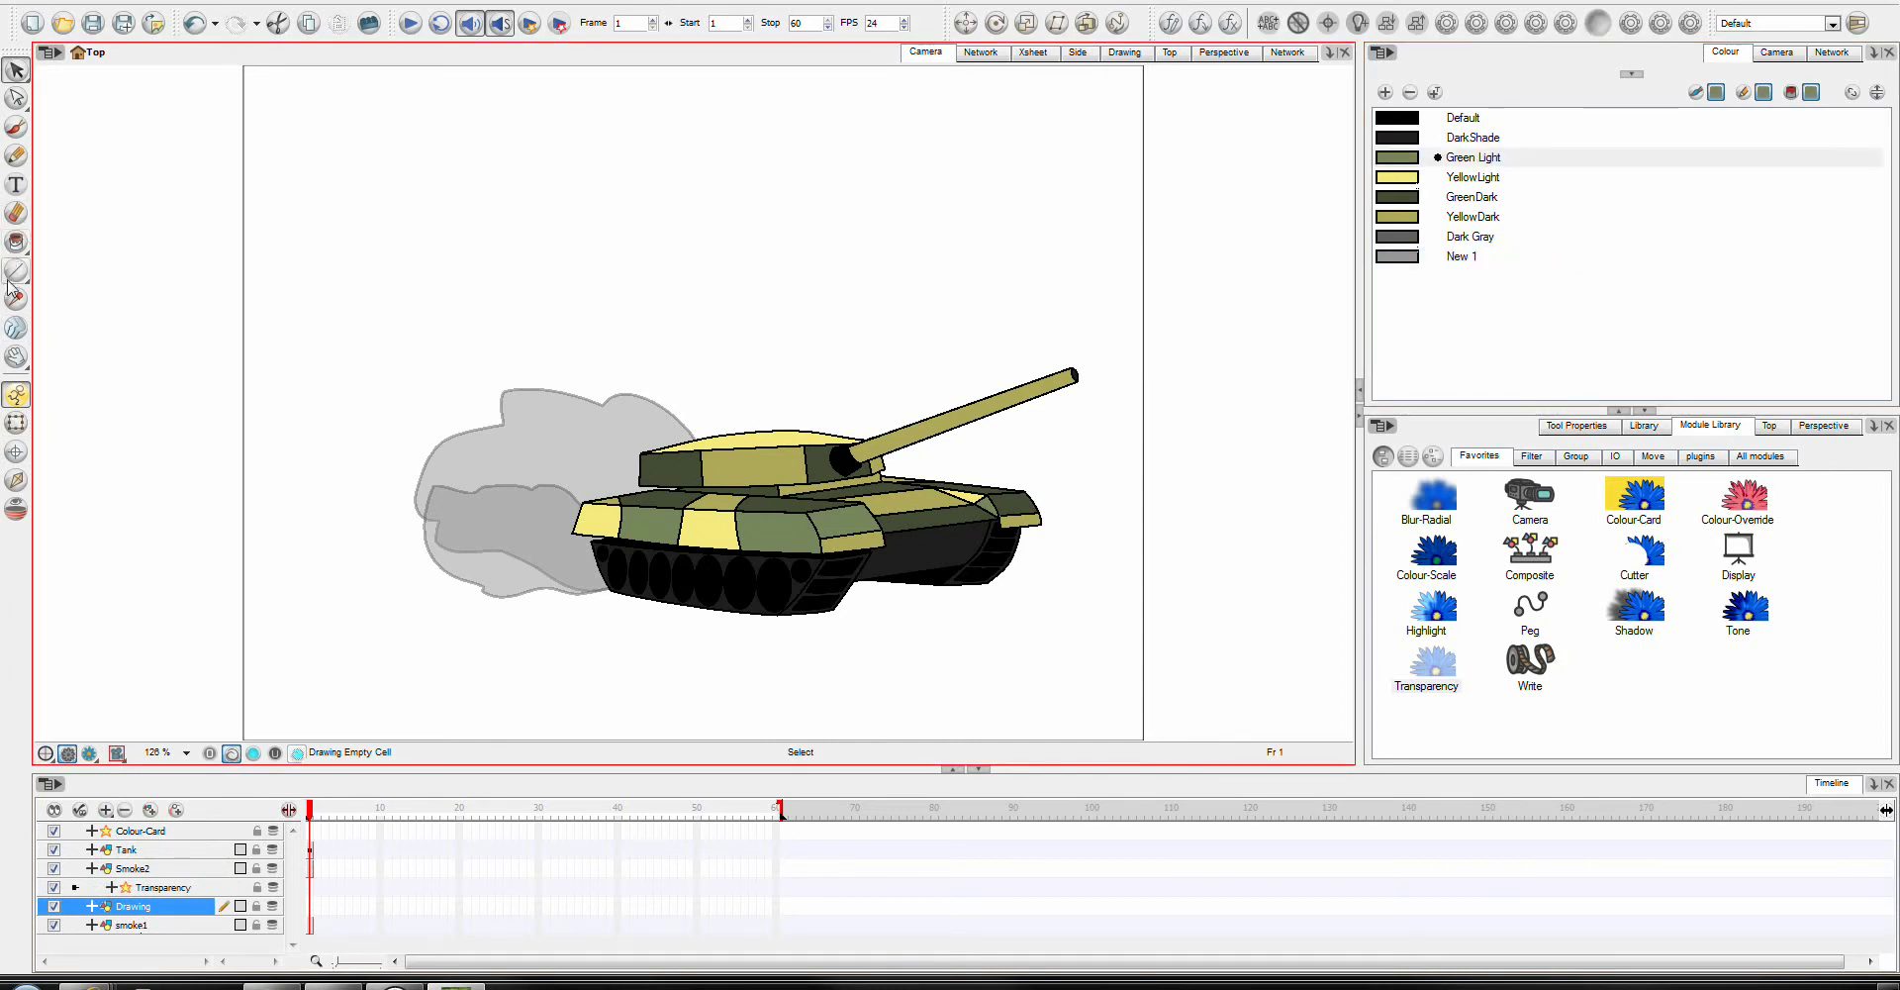
drag(16, 270, 84, 329)
mouse_move(388, 219)
mouse_down()
mouse_move(564, 666)
mouse_move(561, 647)
mouse_up()
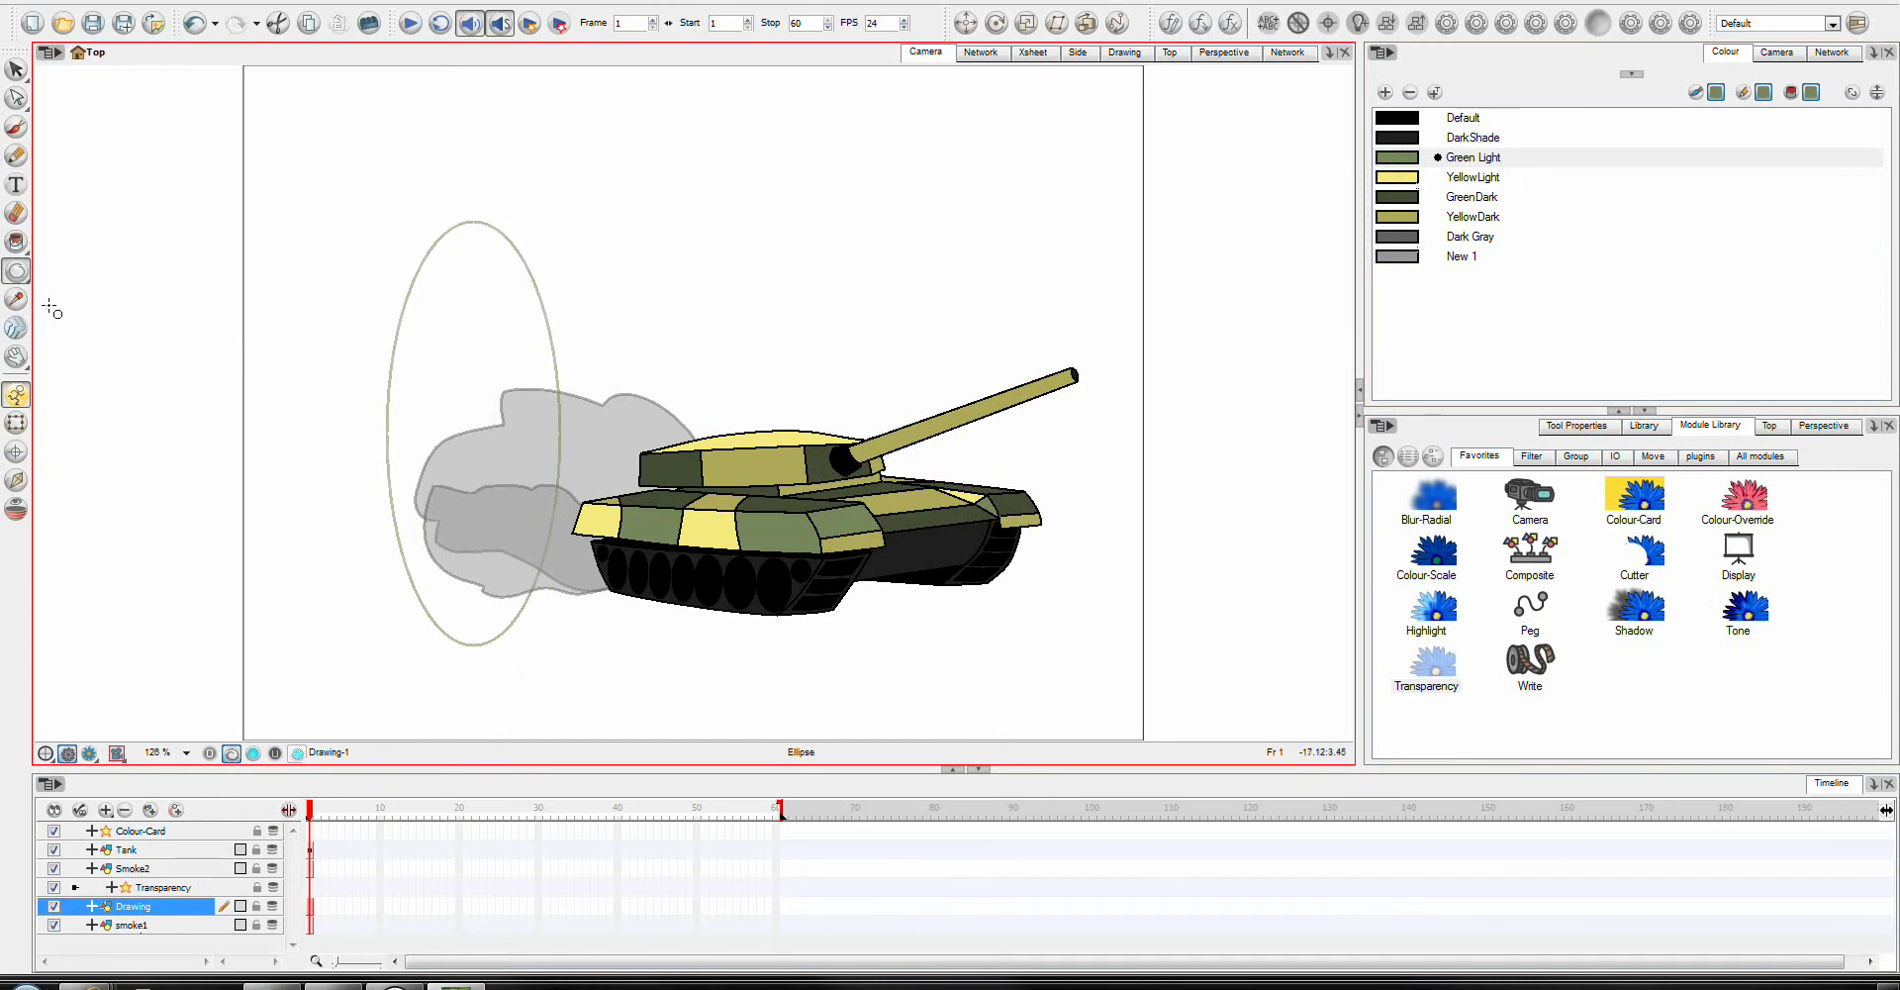
click(16, 242)
click(460, 307)
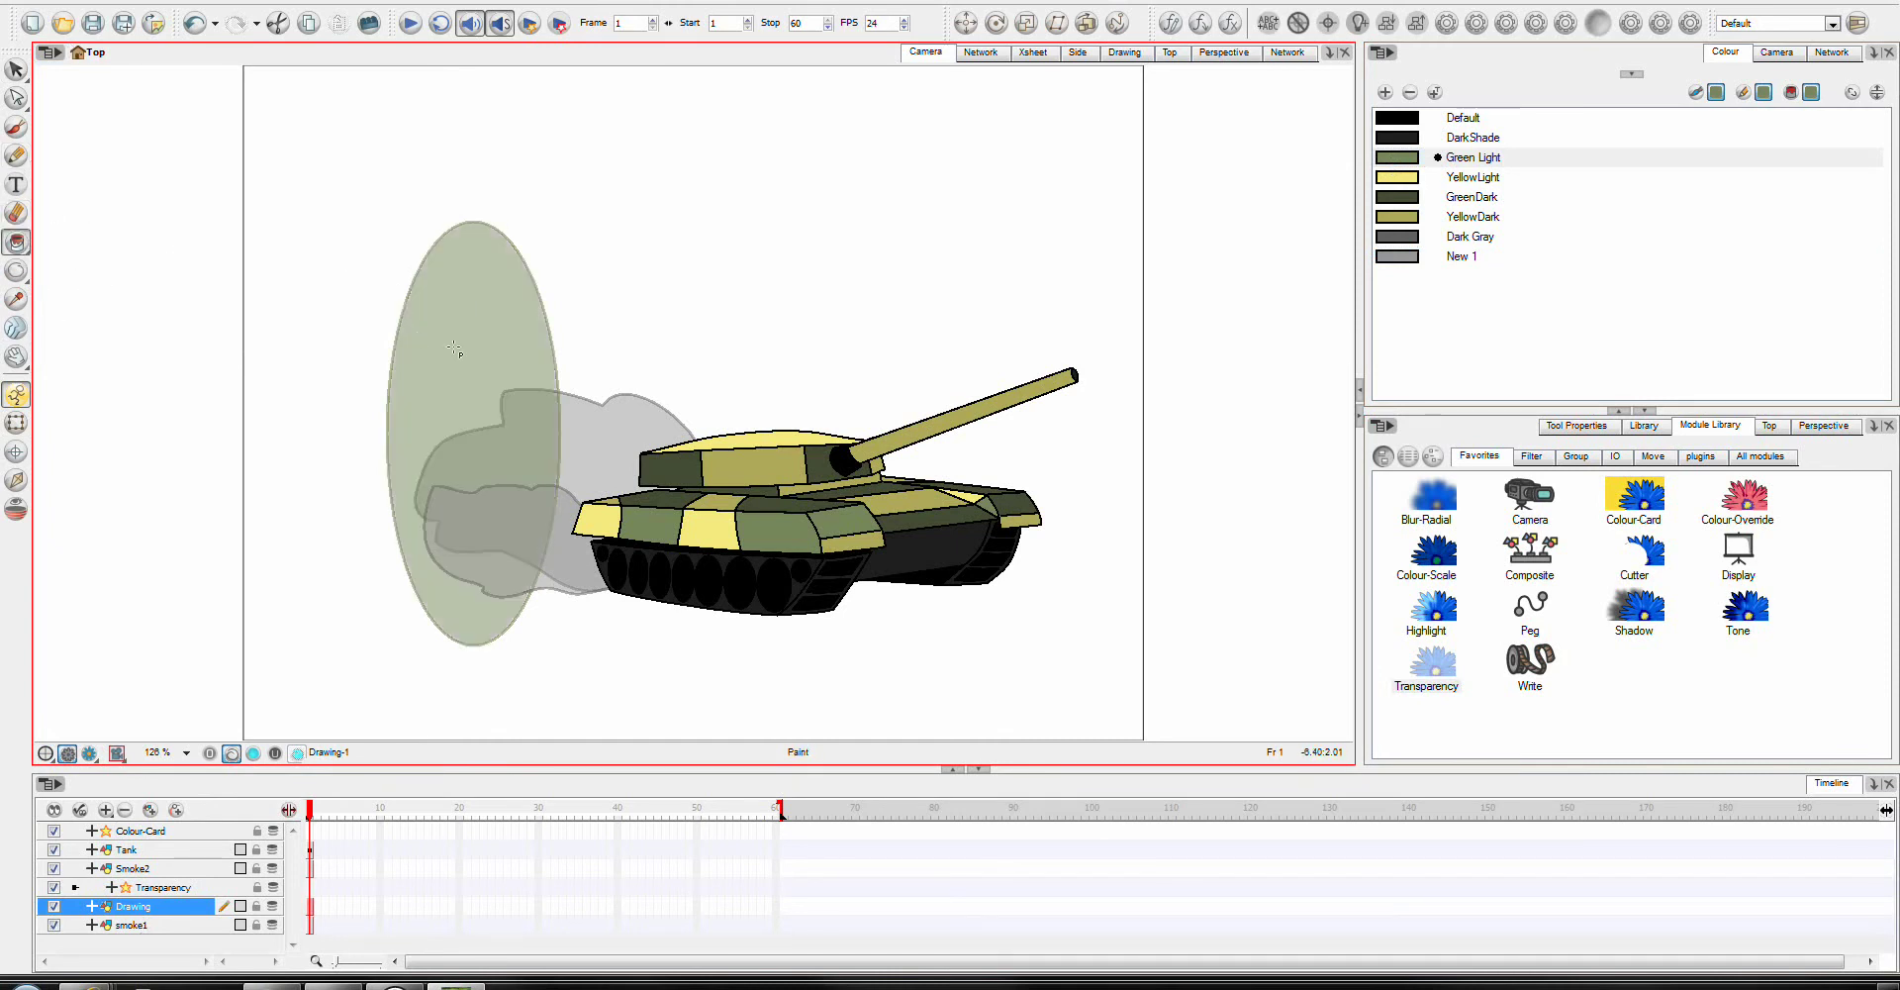
click(1286, 53)
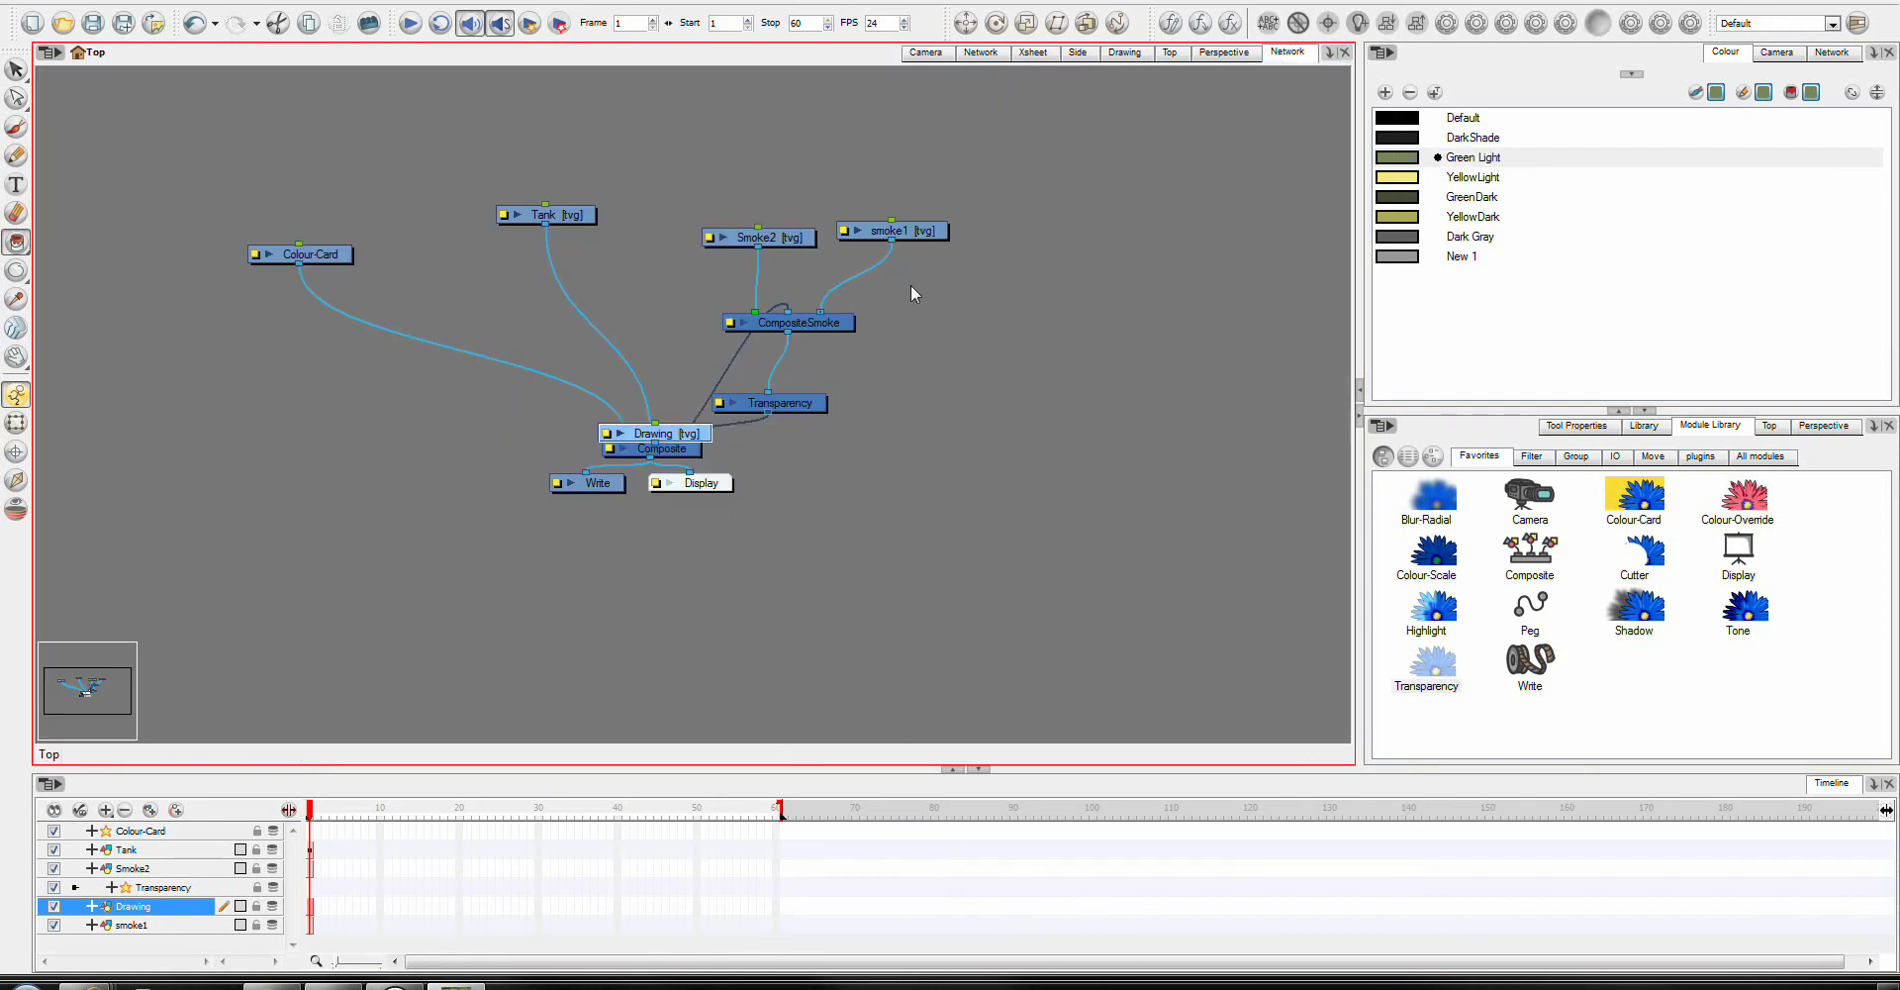
Move the Drawing node up and connect its output directly to the main Composite, then check the camera.
mouse_move(690, 434)
mouse_down()
mouse_move(759, 218)
mouse_move(883, 140)
mouse_up()
click(846, 189)
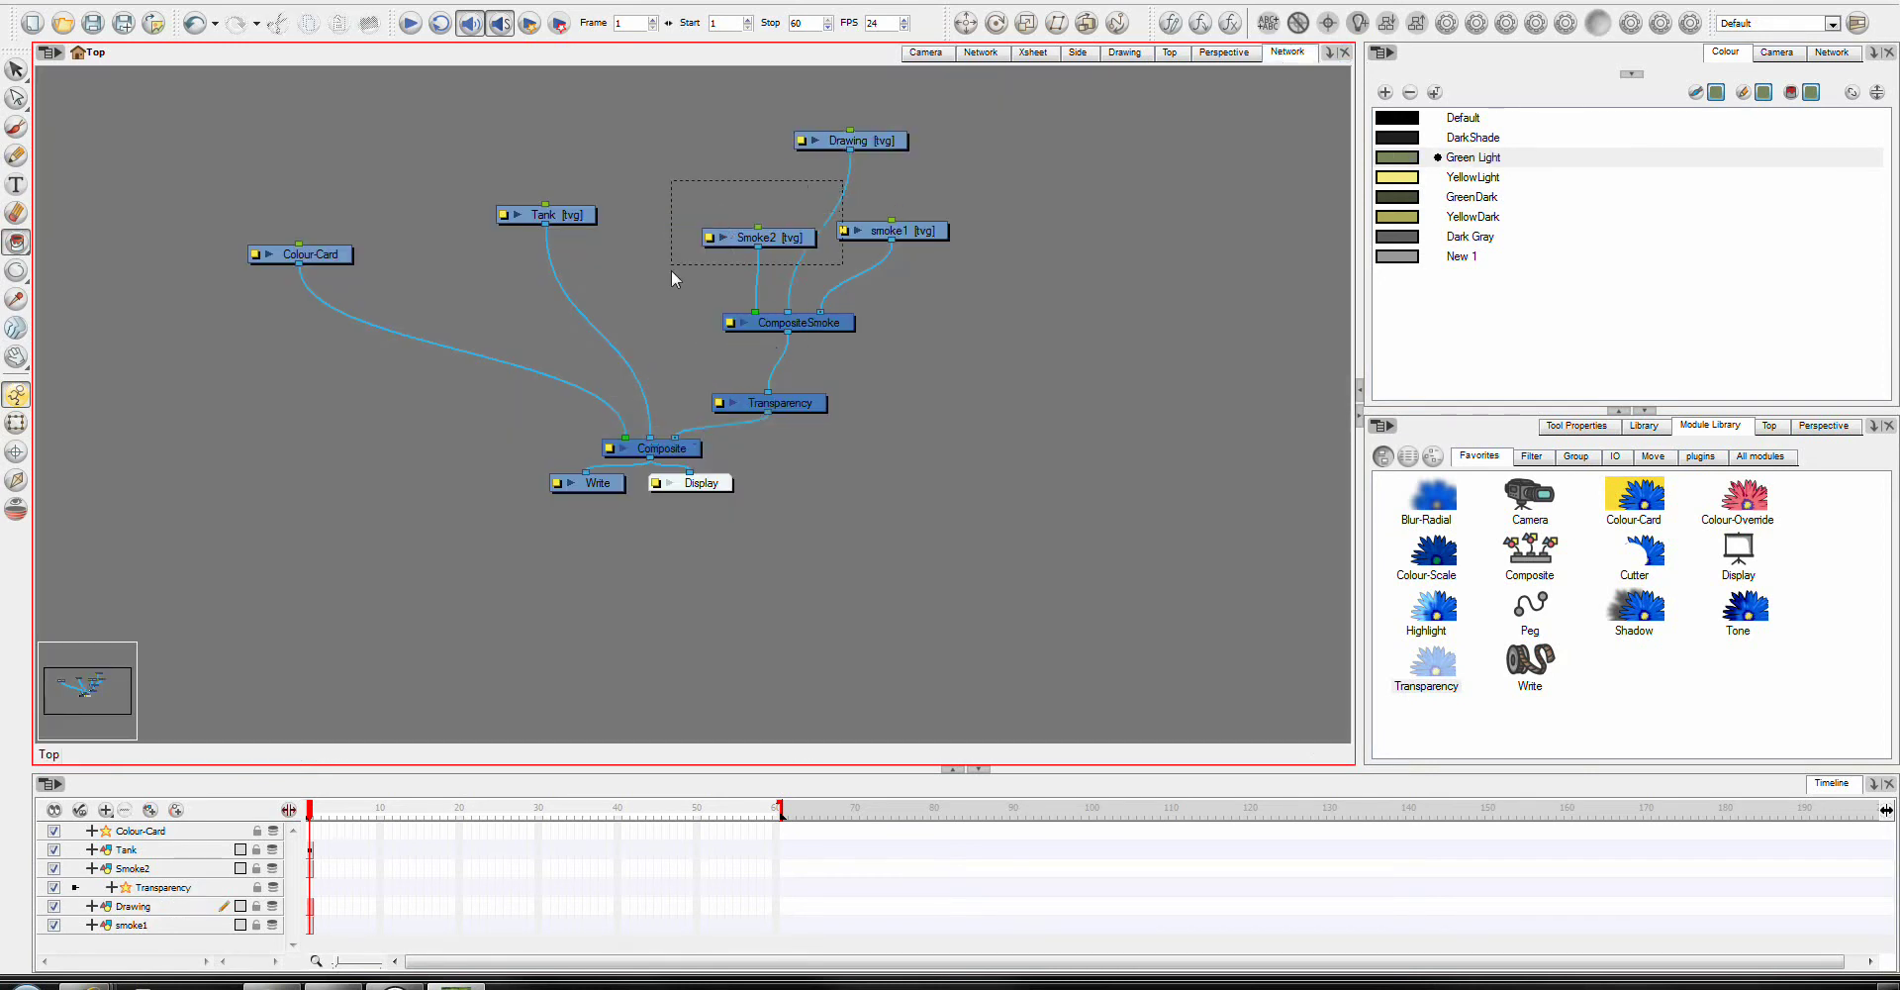
mouse_move(672, 279)
mouse_down()
mouse_move(677, 302)
mouse_move(675, 282)
mouse_up()
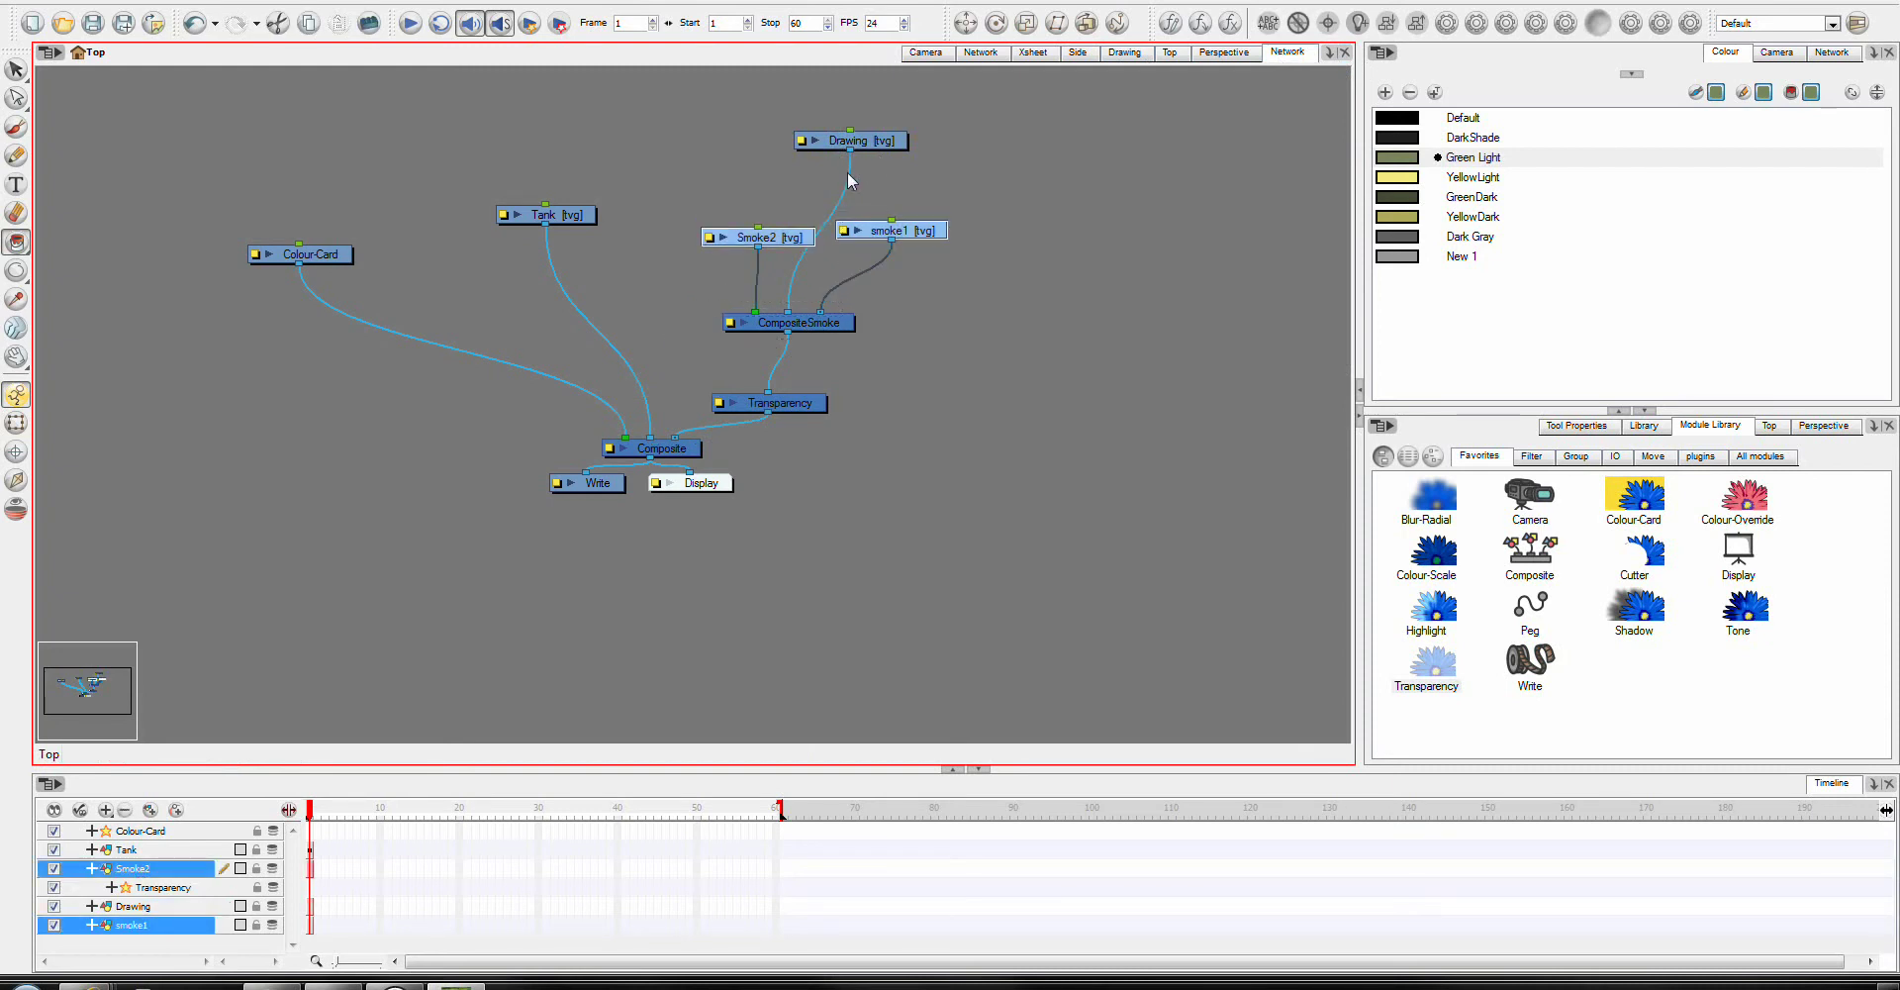
mouse_move(848, 181)
mouse_down()
mouse_move(695, 426)
mouse_move(705, 440)
mouse_up()
mouse_move(889, 140)
mouse_down()
mouse_move(979, 398)
mouse_move(980, 377)
mouse_up()
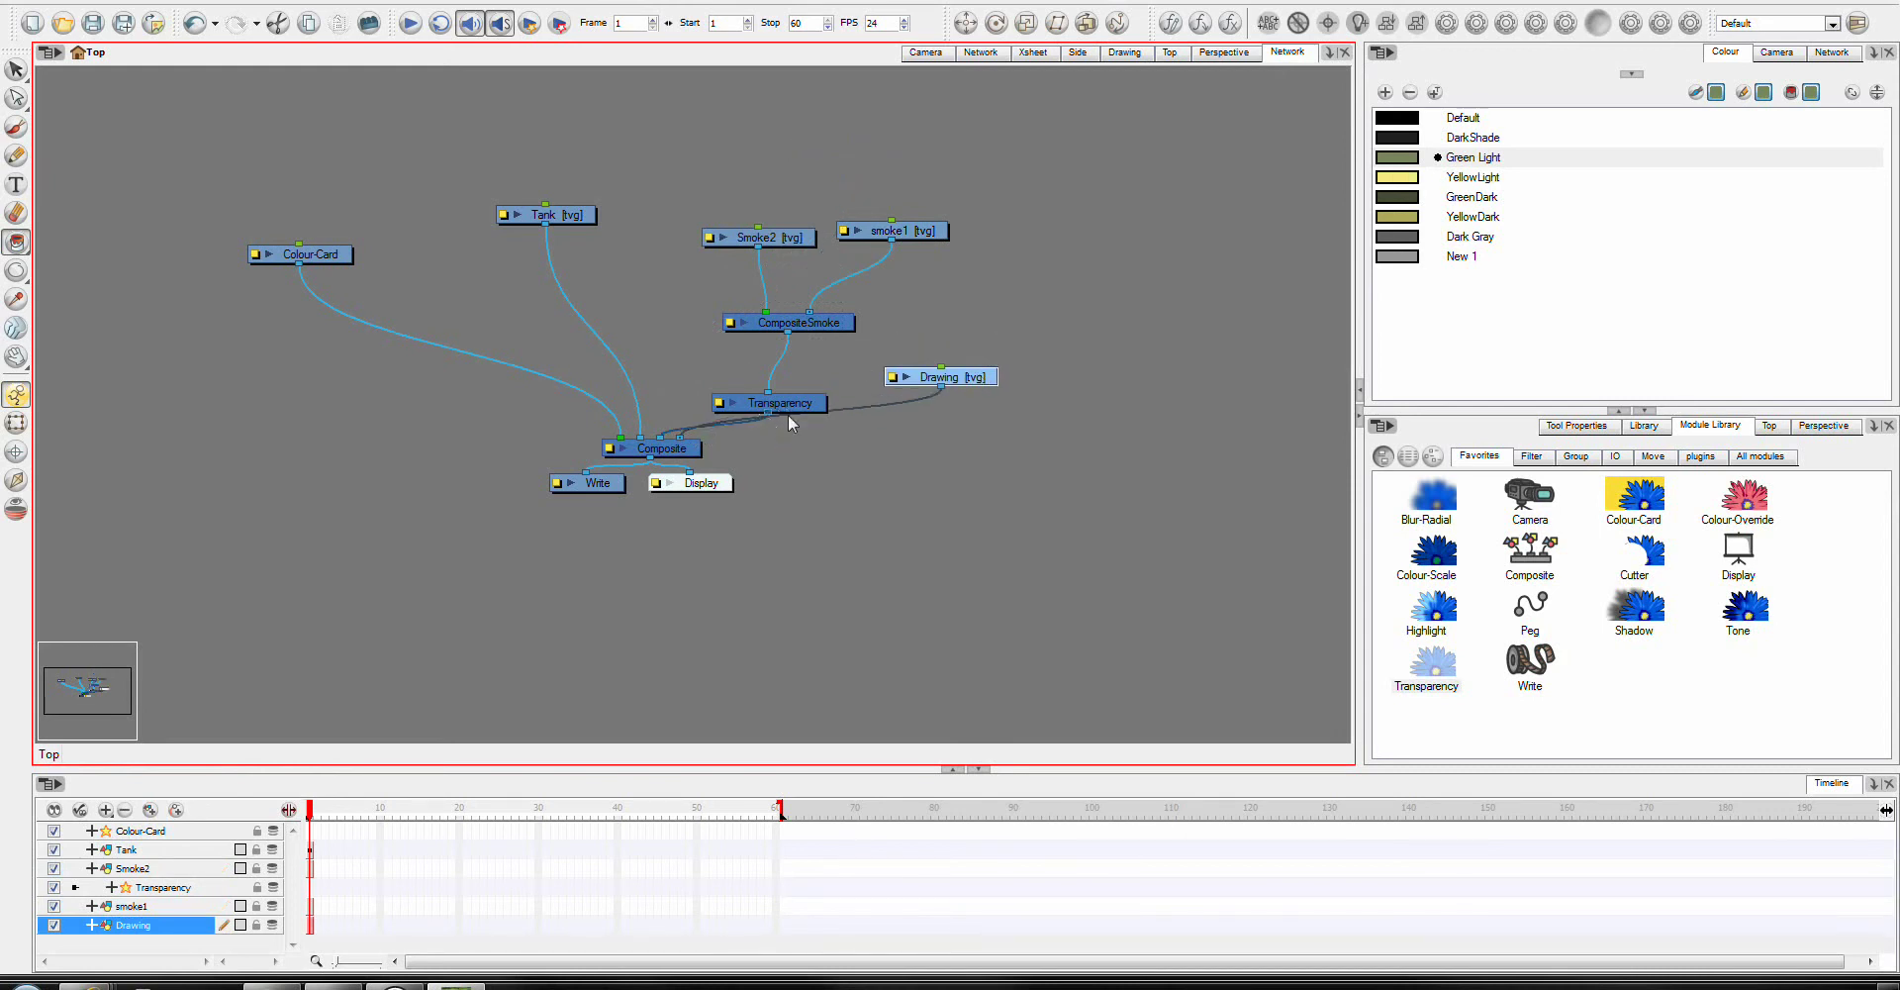
click(784, 406)
click(927, 53)
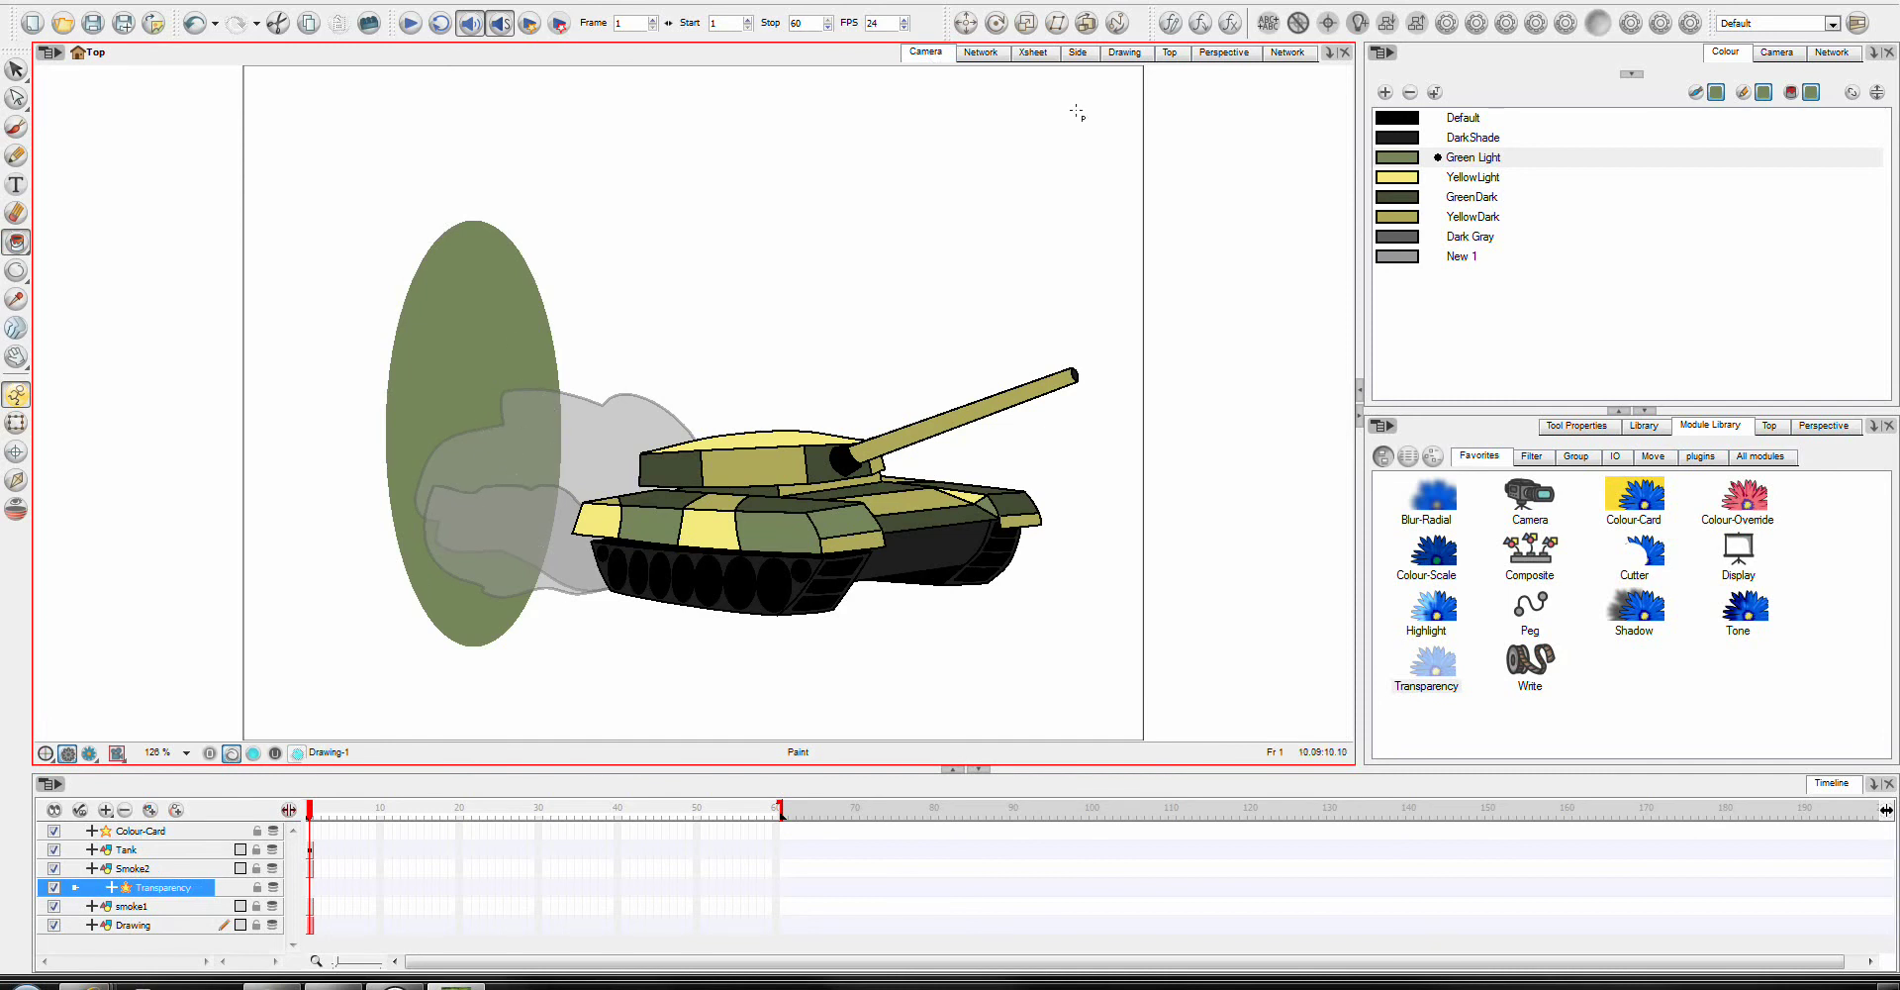
Move the smoke nodes and Transparency upward, then lower Transparency to leave room above it.
click(1286, 53)
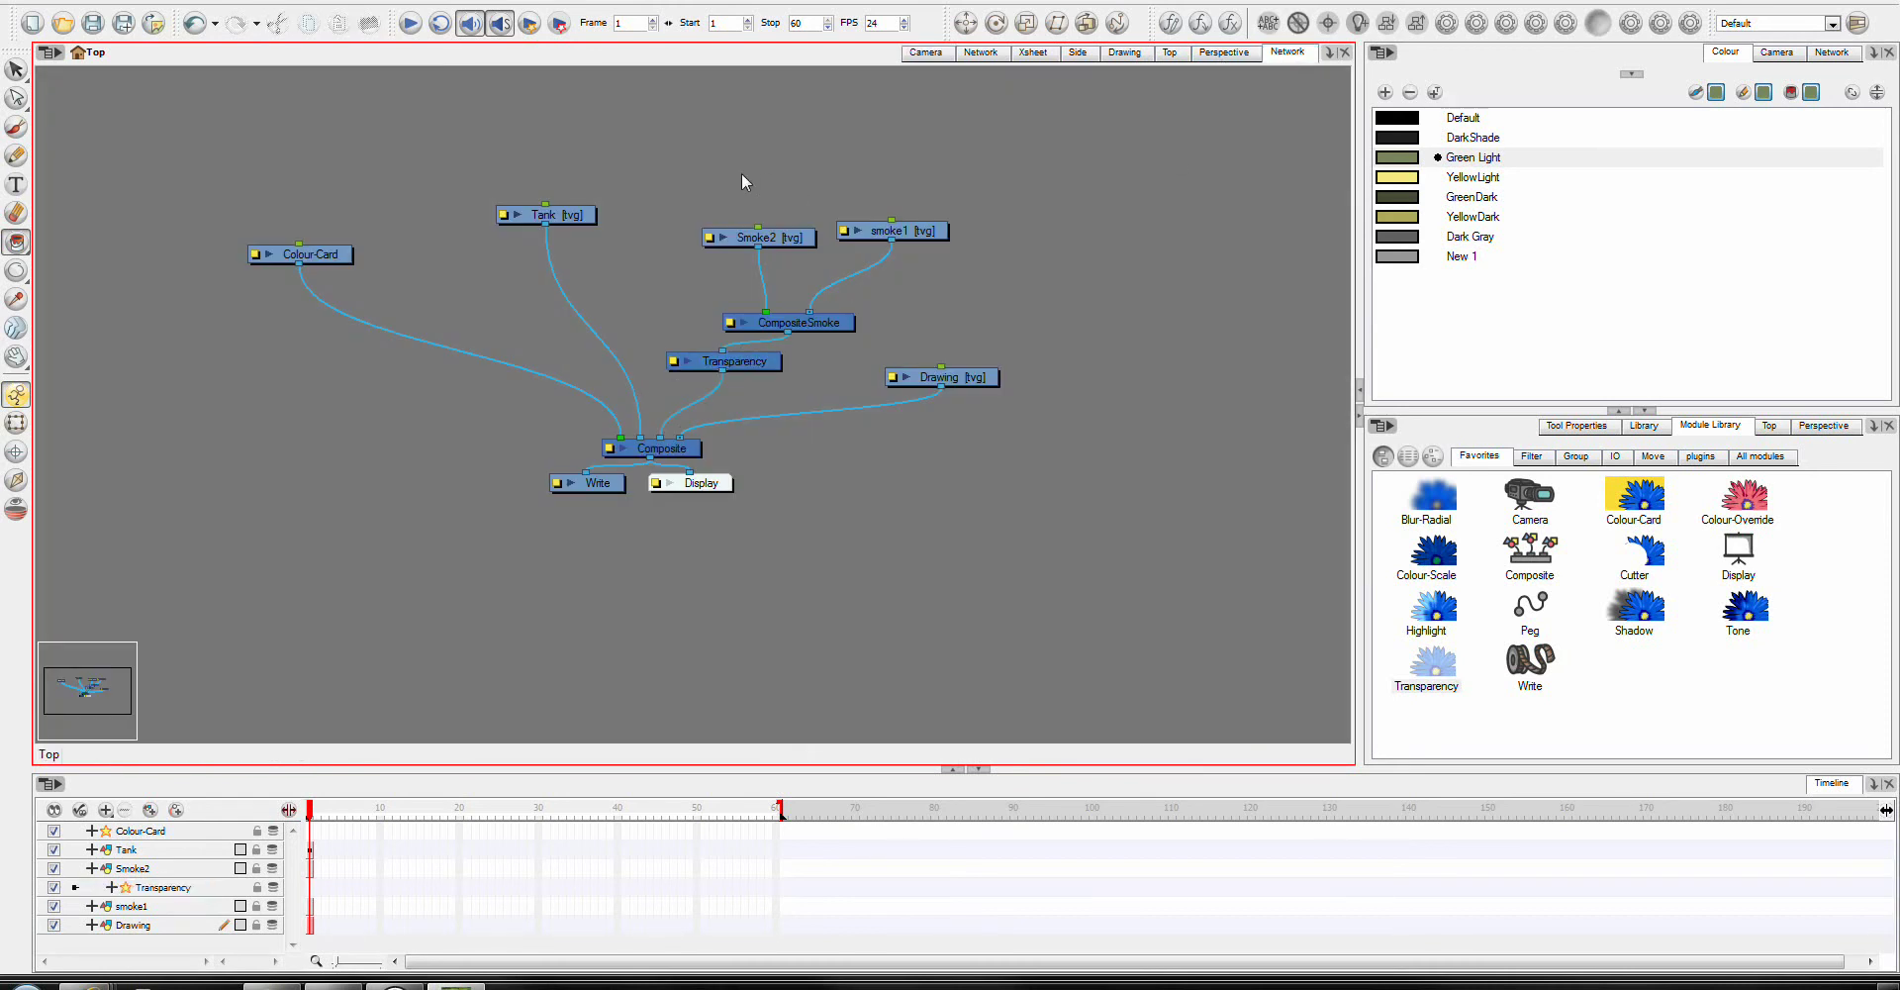
drag(744, 176, 890, 154)
drag(754, 307, 755, 366)
drag(1451, 503, 1270, 458)
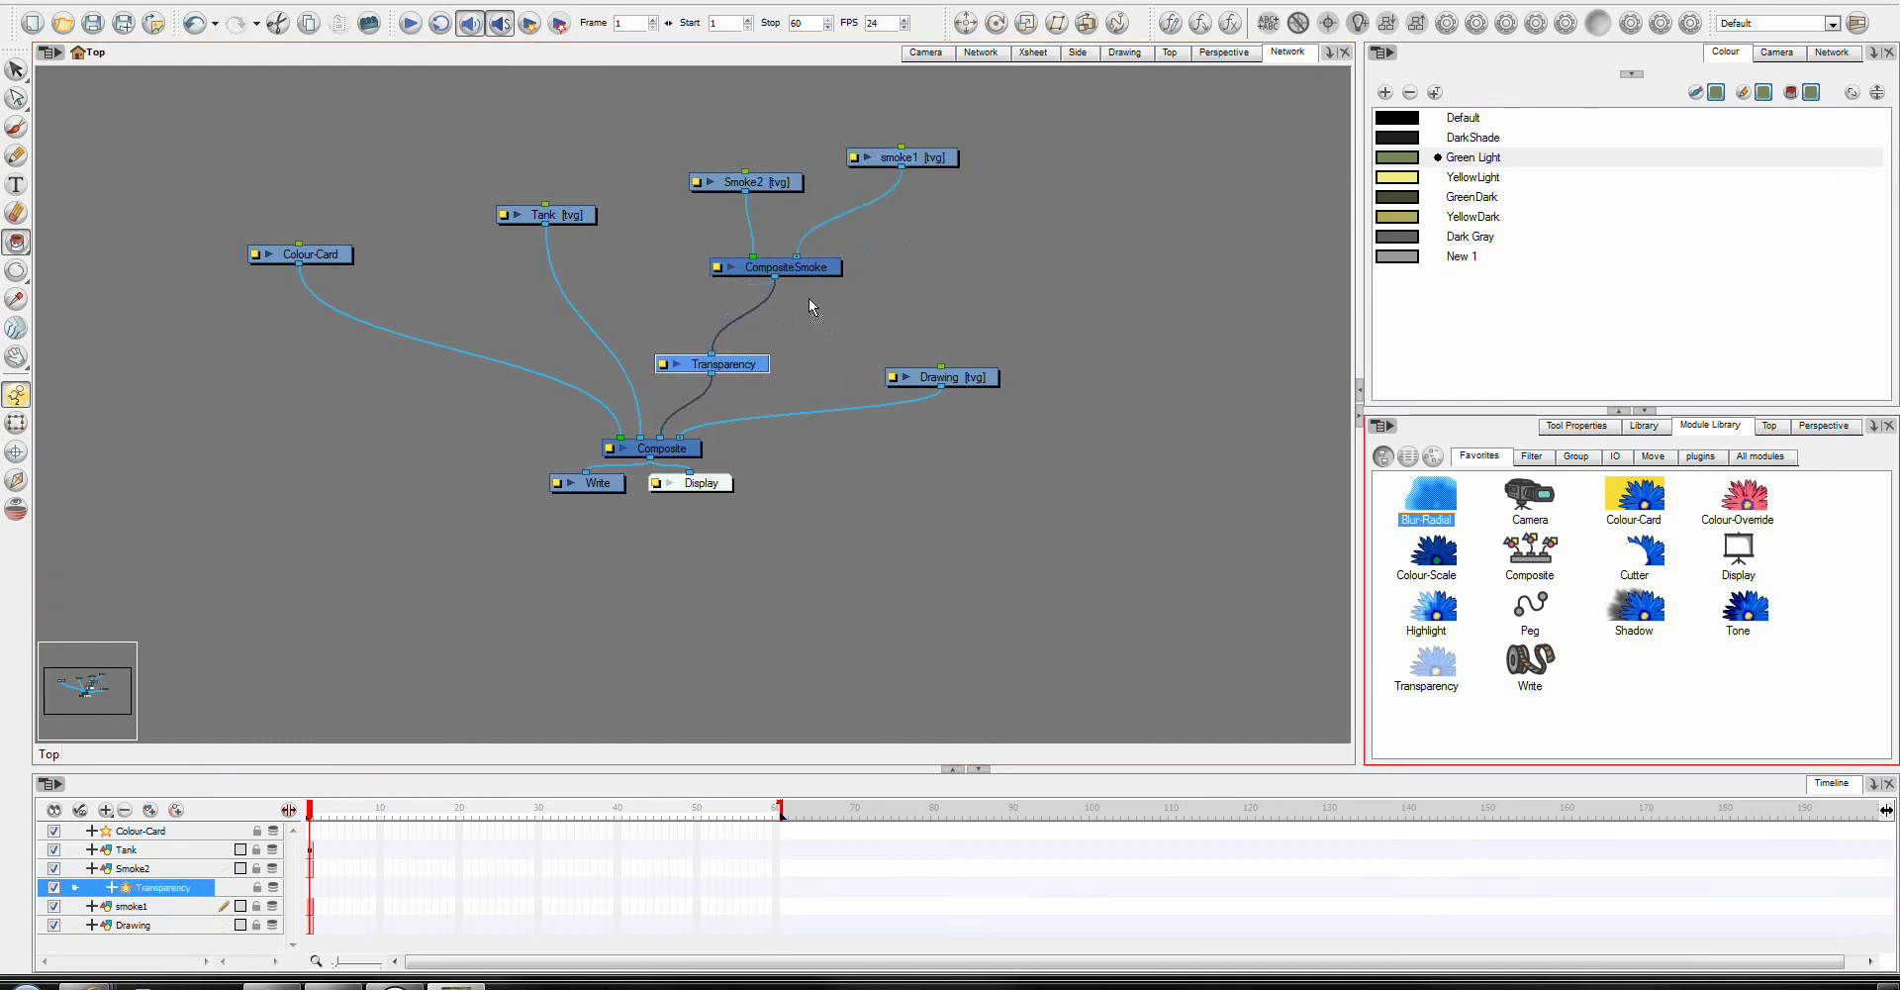
Insert a Blur-Radial node between CompositeSmoke and Transparency, review its properties, and check the camera view.
drag(809, 307, 713, 359)
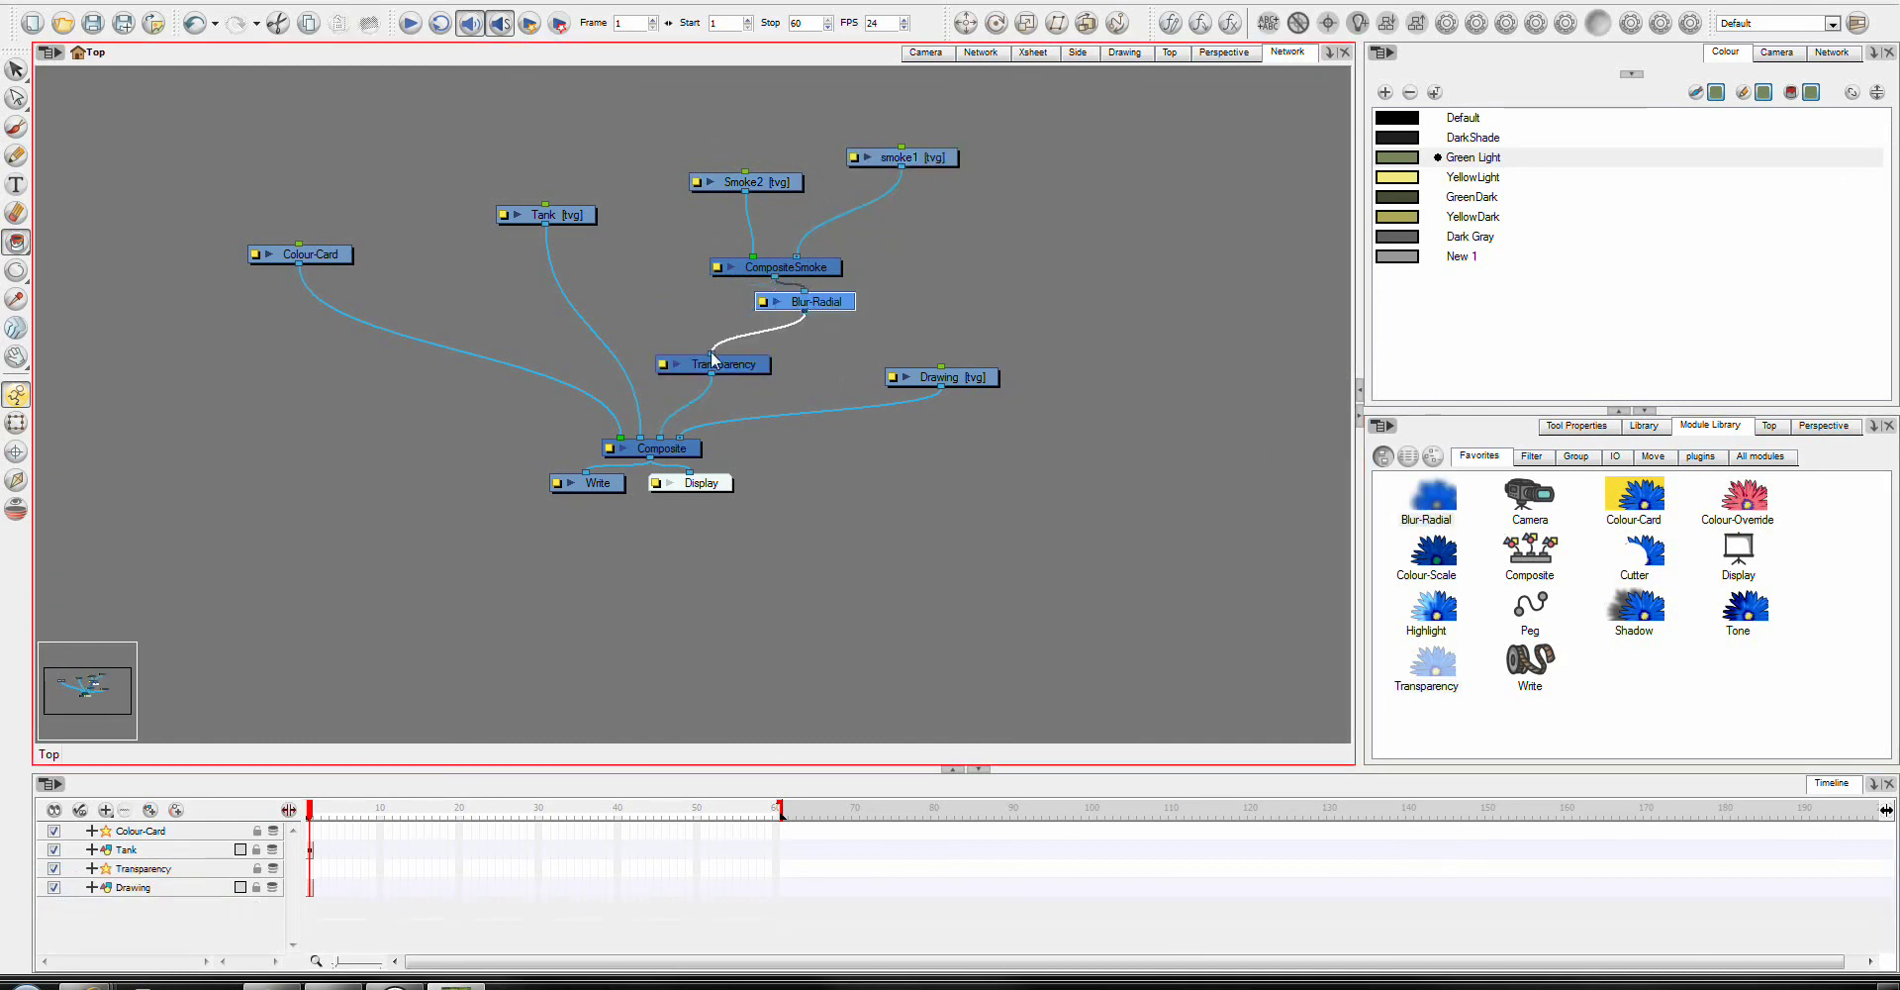
drag(775, 307, 707, 323)
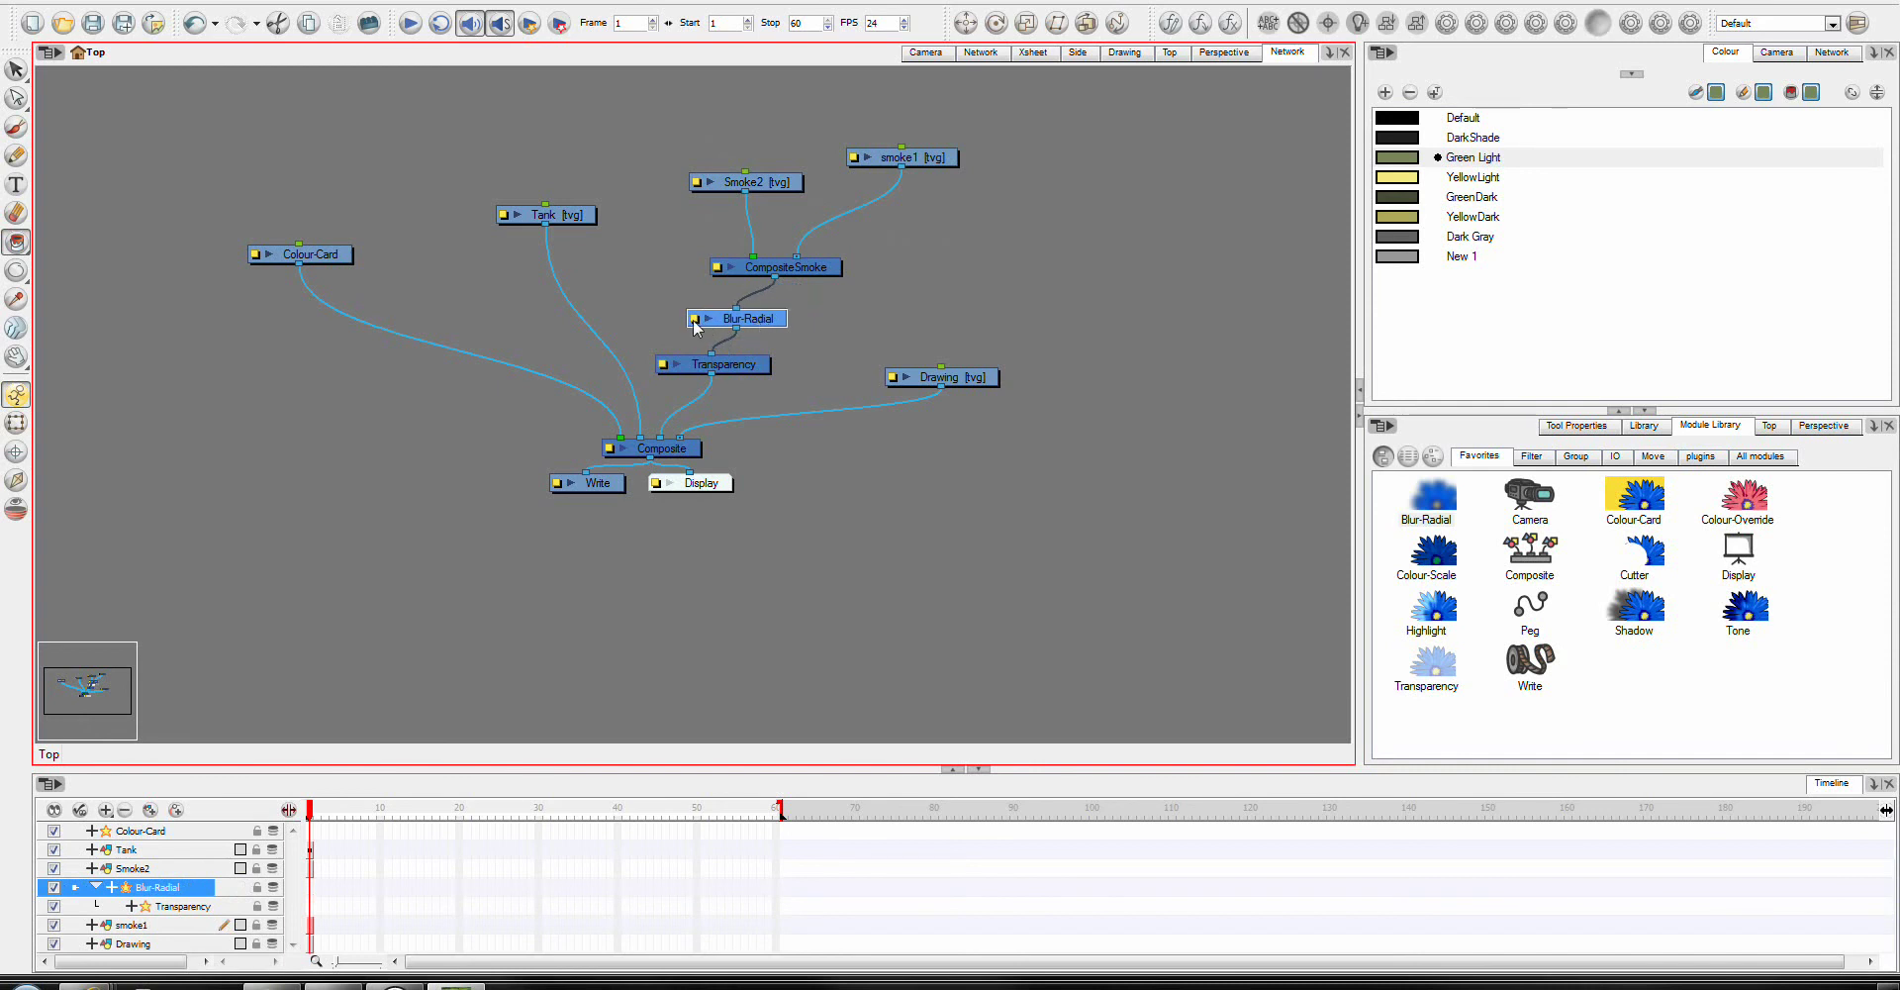
click(696, 319)
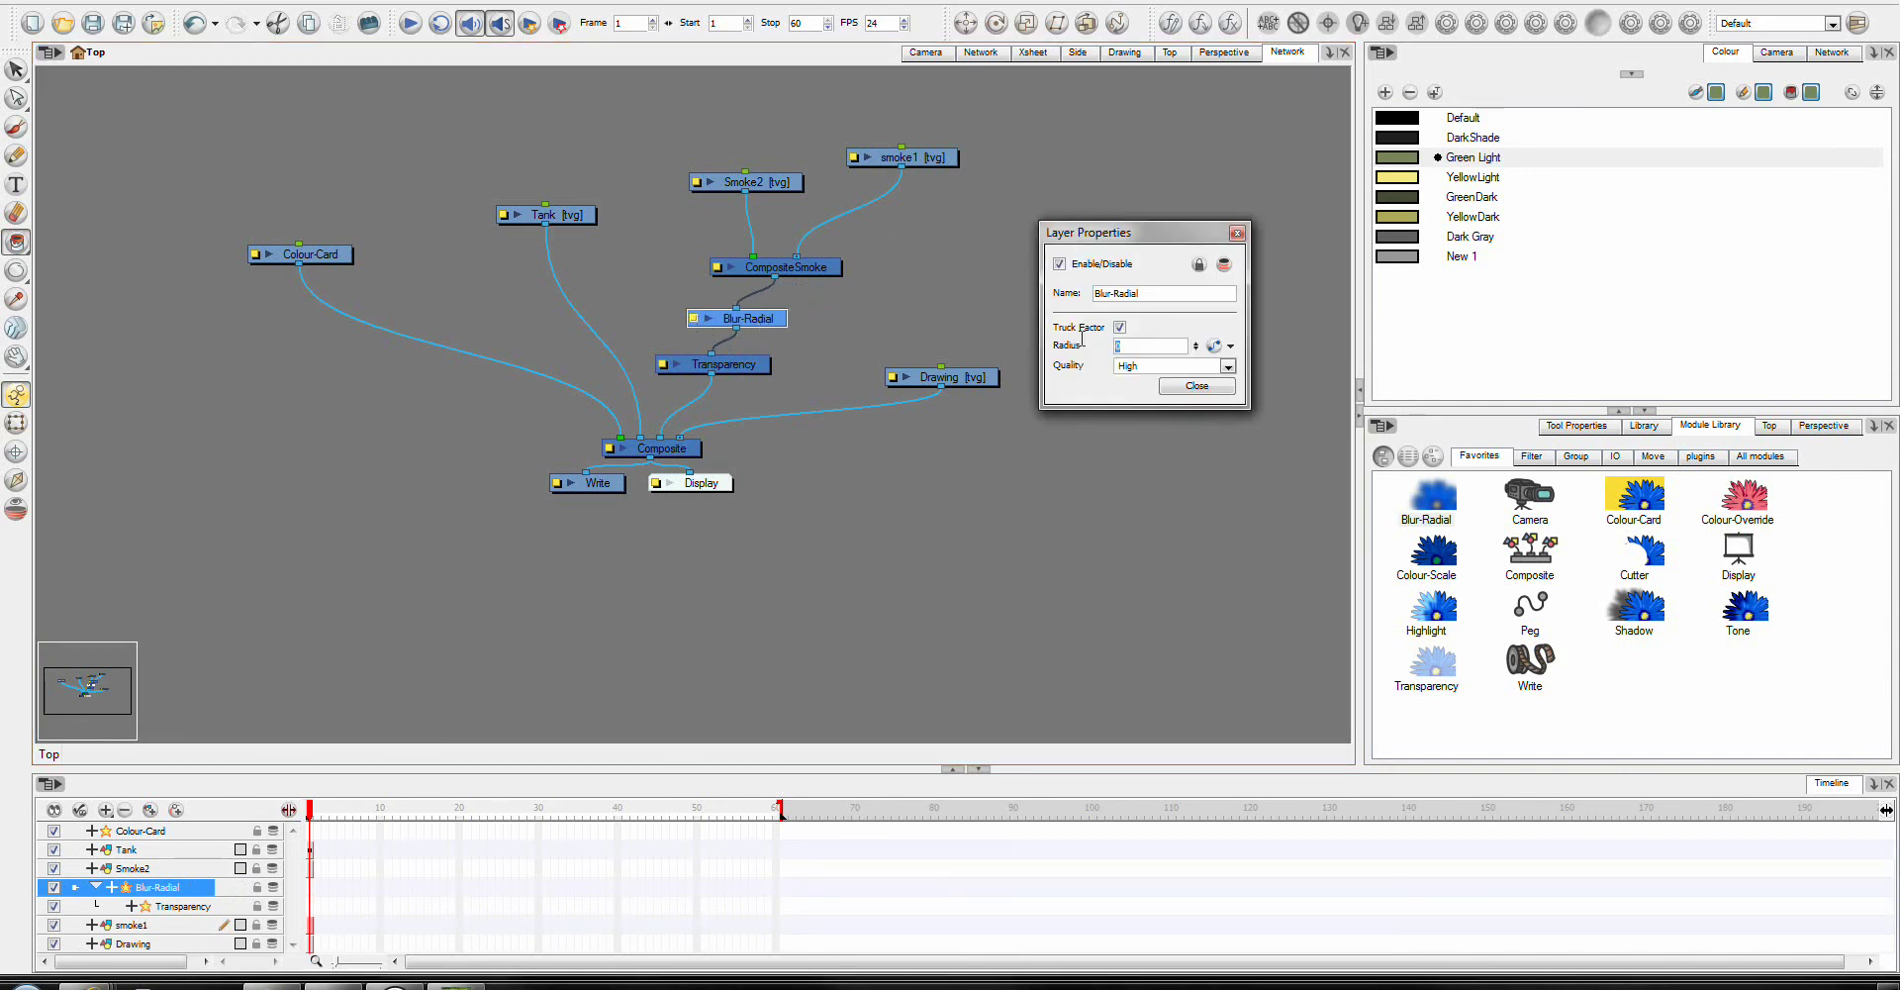
click(1197, 386)
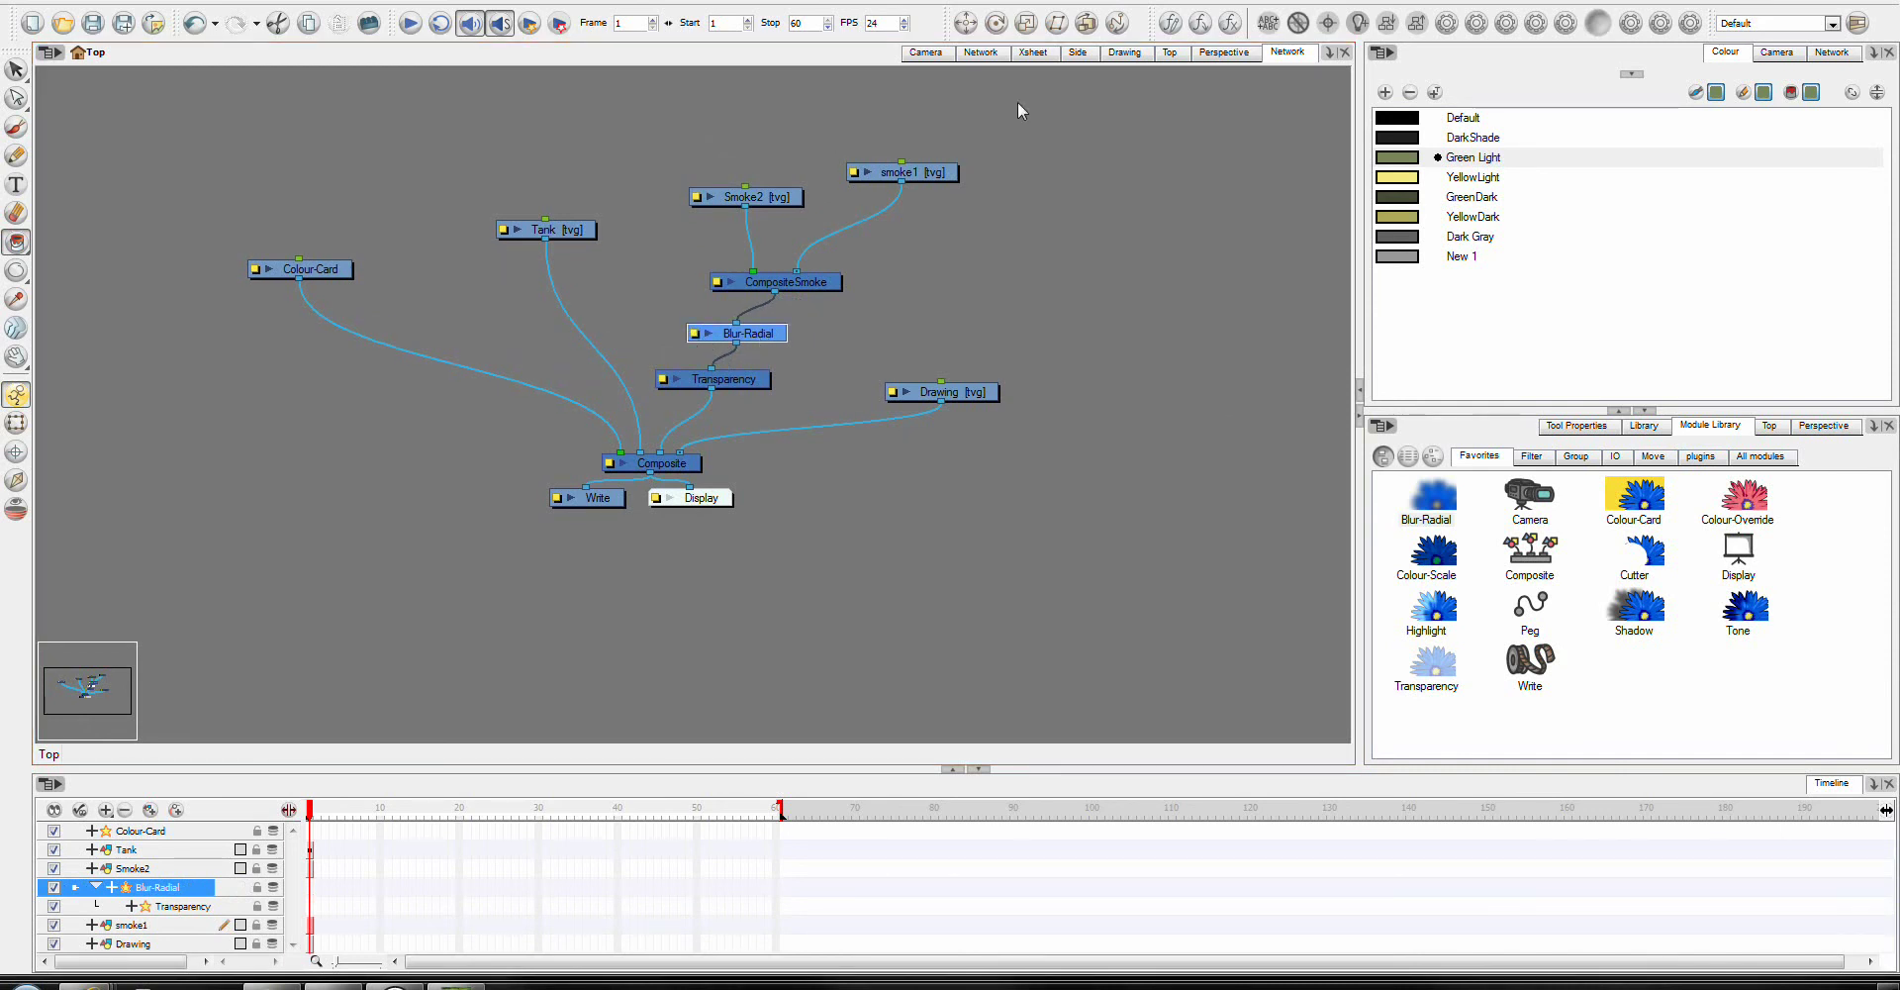
click(925, 54)
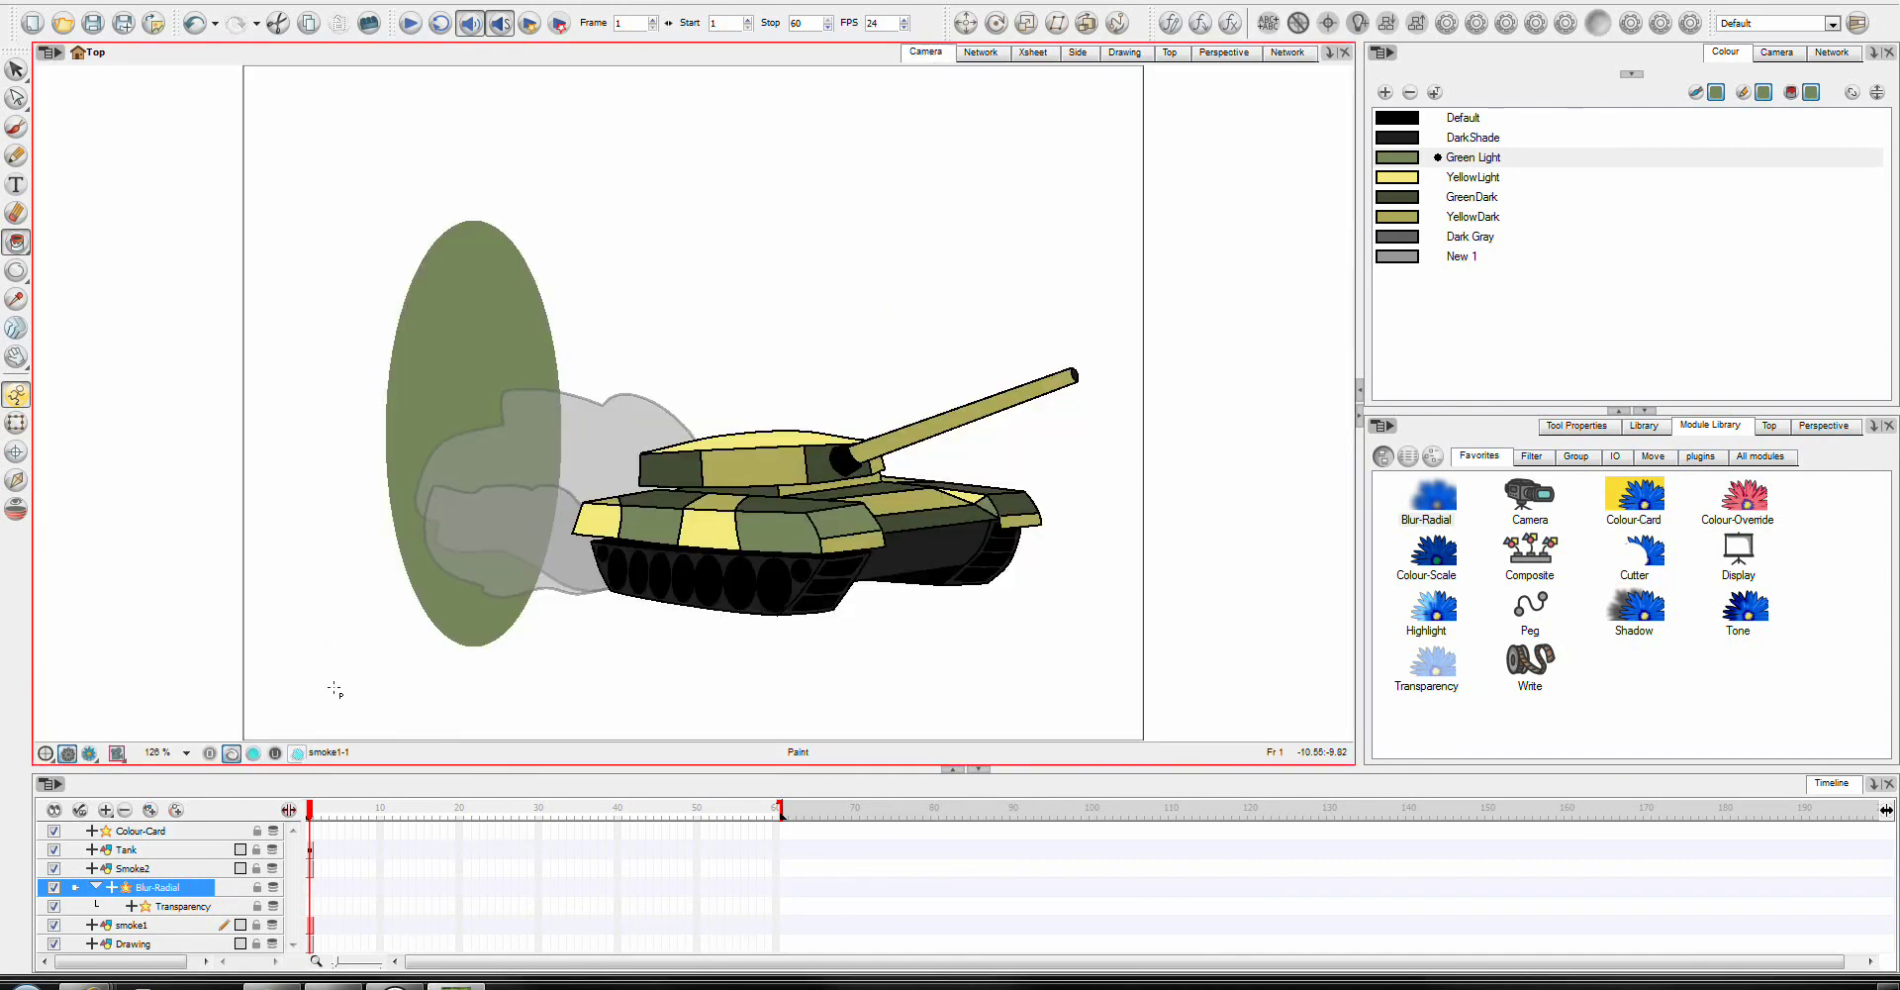
Render a Camera view preview of the tank with blurred, semi-transparent smoke over the green ellipse.
click(46, 752)
click(89, 752)
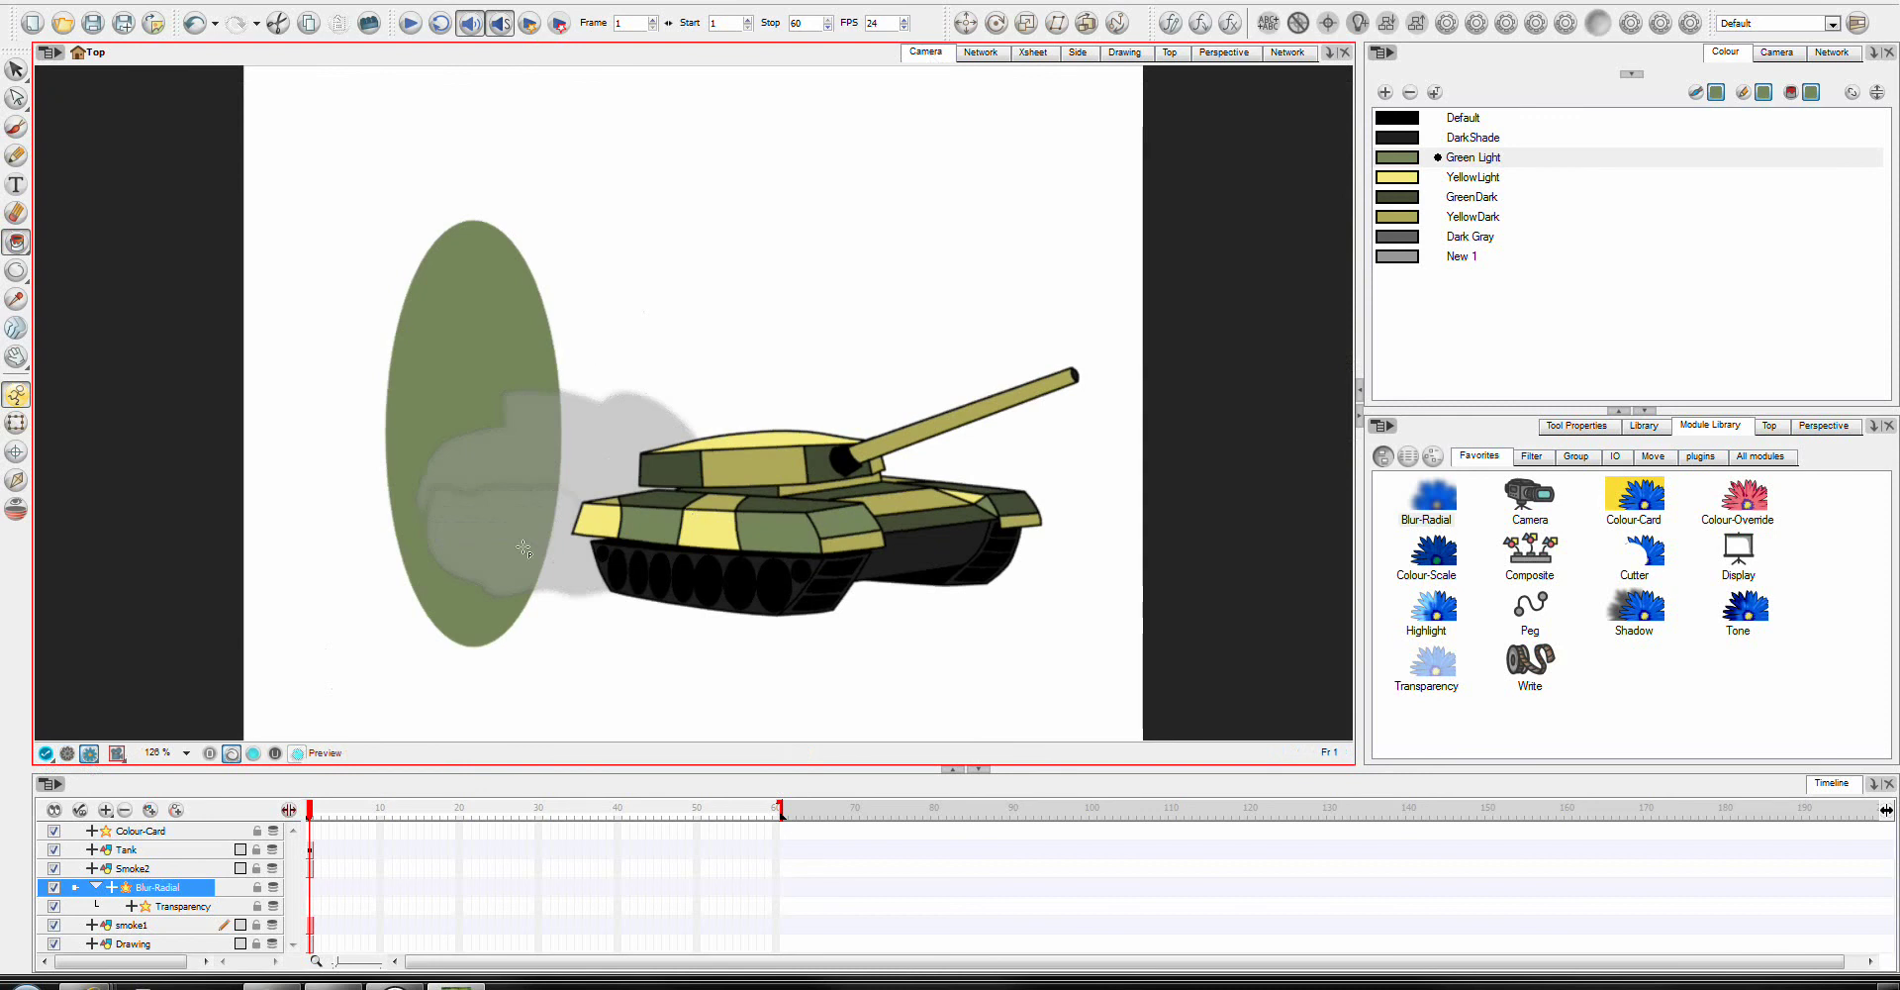